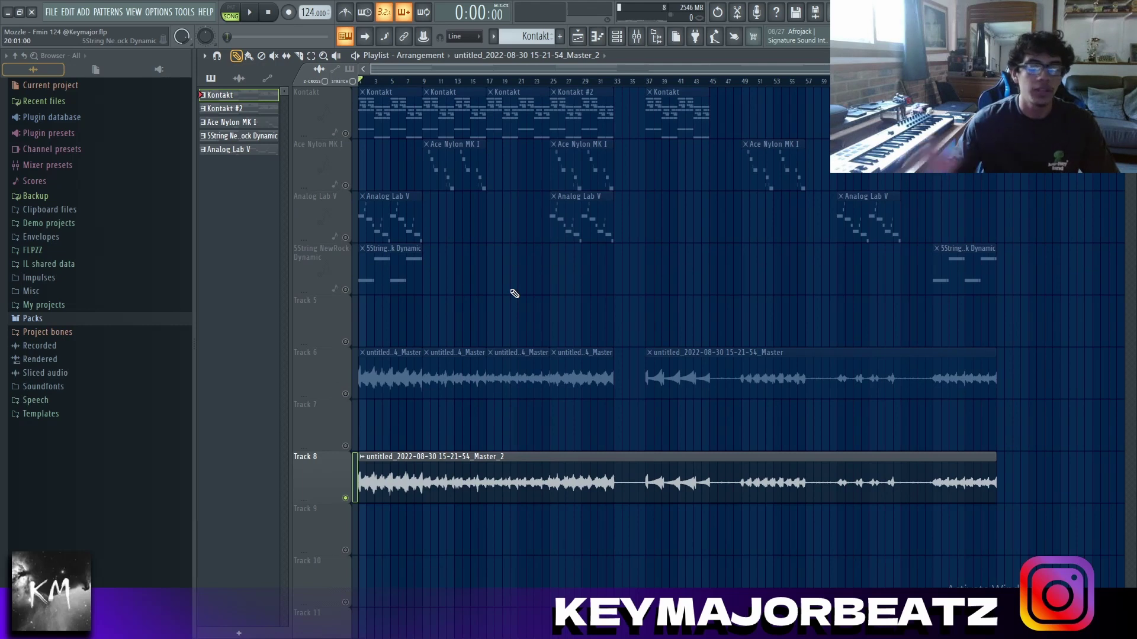
- Open the first Kontakt clip of the arrangement in the piano roll to examine its chord notes
click(617, 36)
click(299, 86)
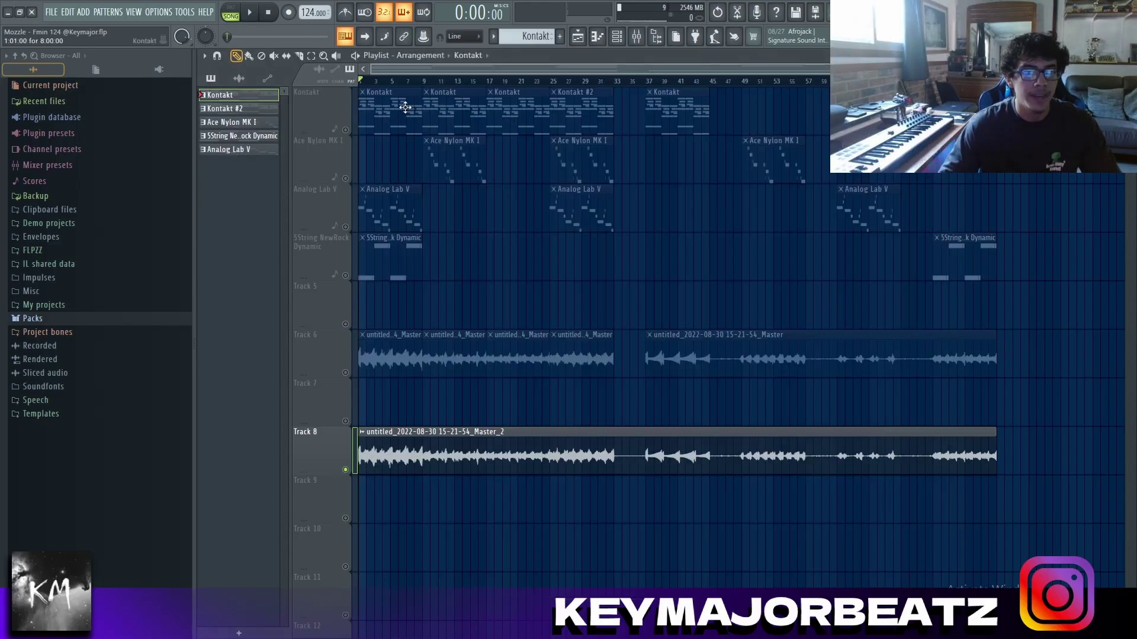
double_click(419, 109)
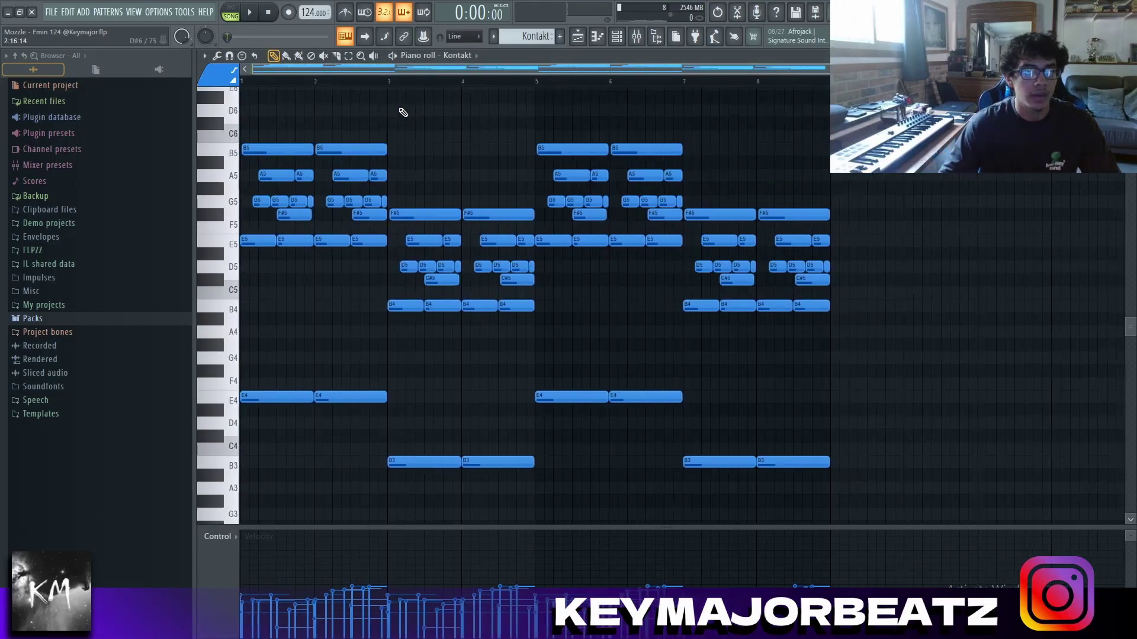
key(F9)
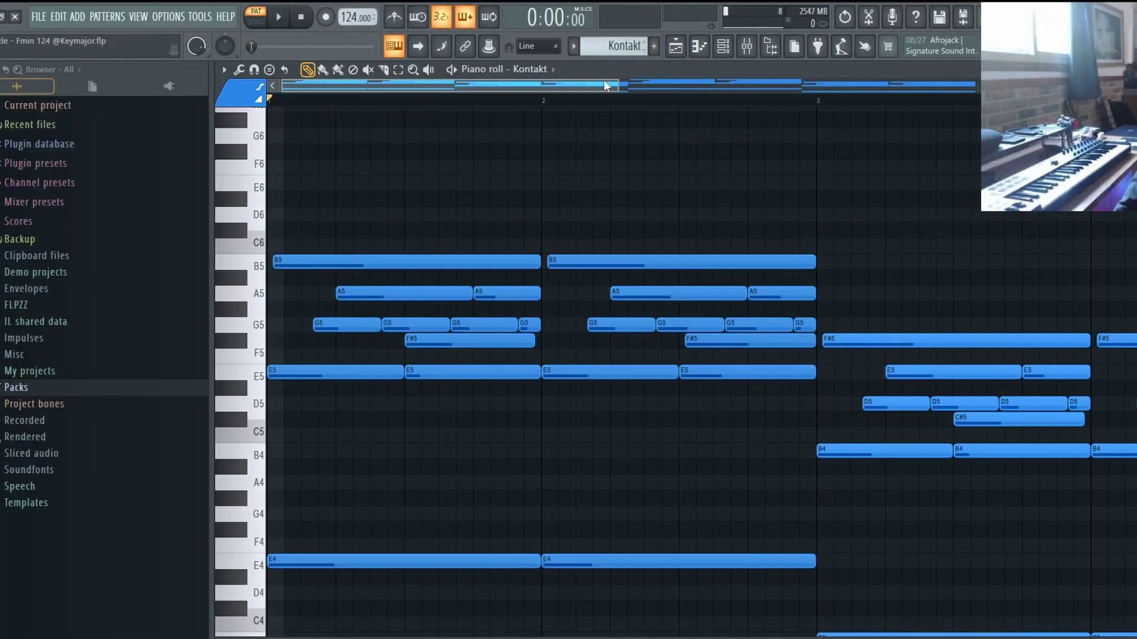
- Set the snap to 1/3 step and delete bar 1's B5 and F#5 notes and the E4 bass notes in bars 1 and 2
scroll(533, 86, down, 2)
click(538, 45)
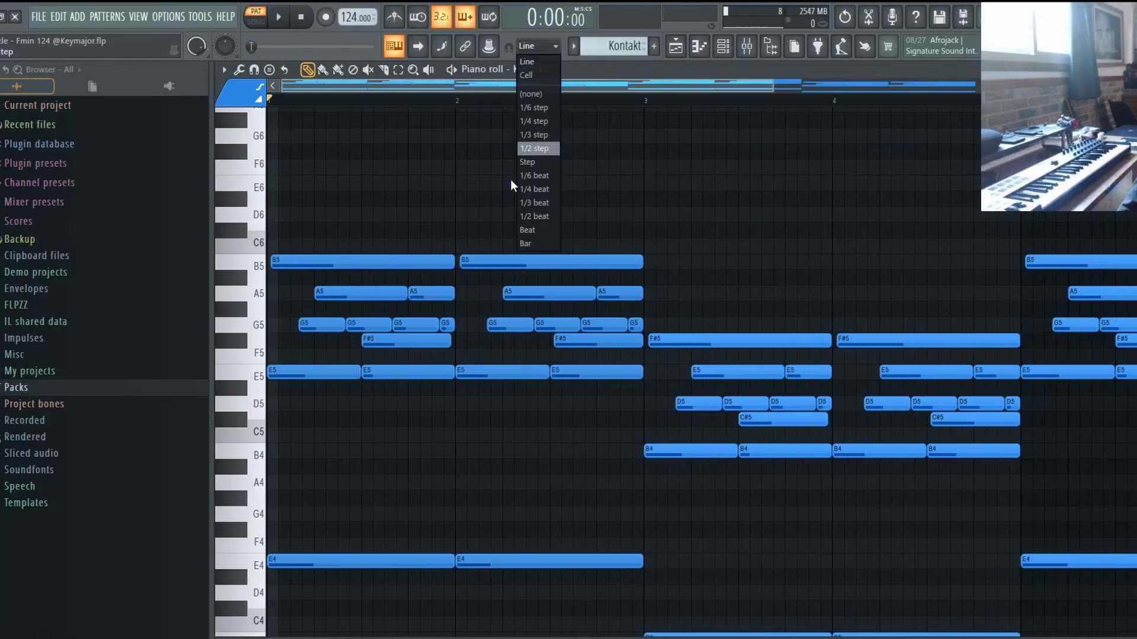
click(532, 135)
key(Delete)
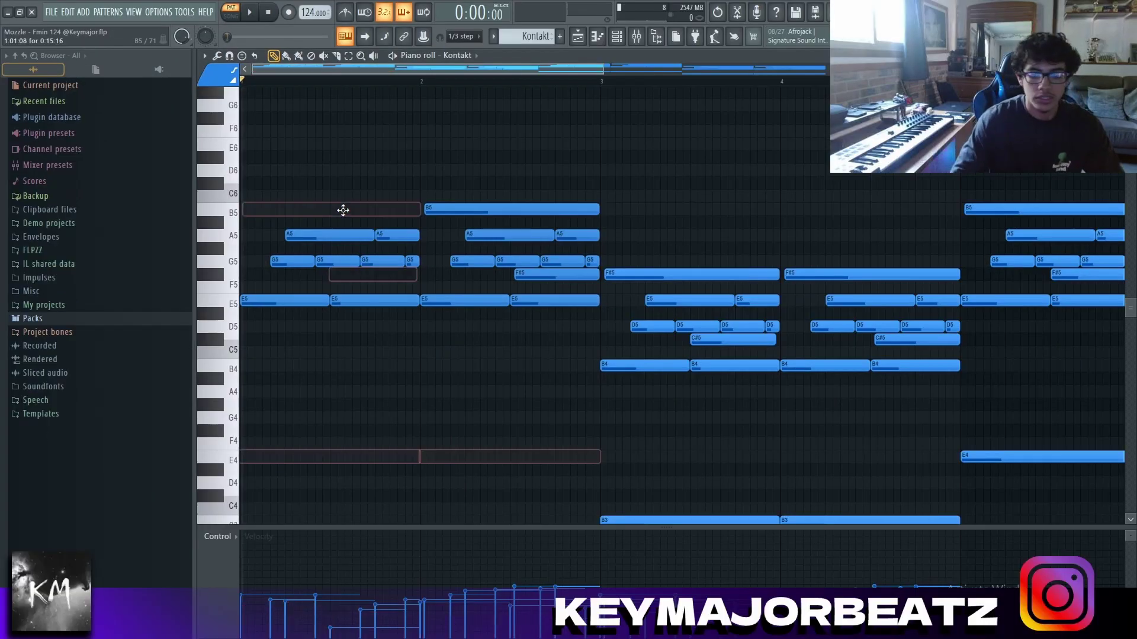
- Select bar 1 as the loop region and play back its remaining E5, G5 and A5 notes
drag(421, 81, 241, 81)
scroll(453, 169, up, 2)
click(384, 177)
key(space)
scroll(384, 177, down, 3)
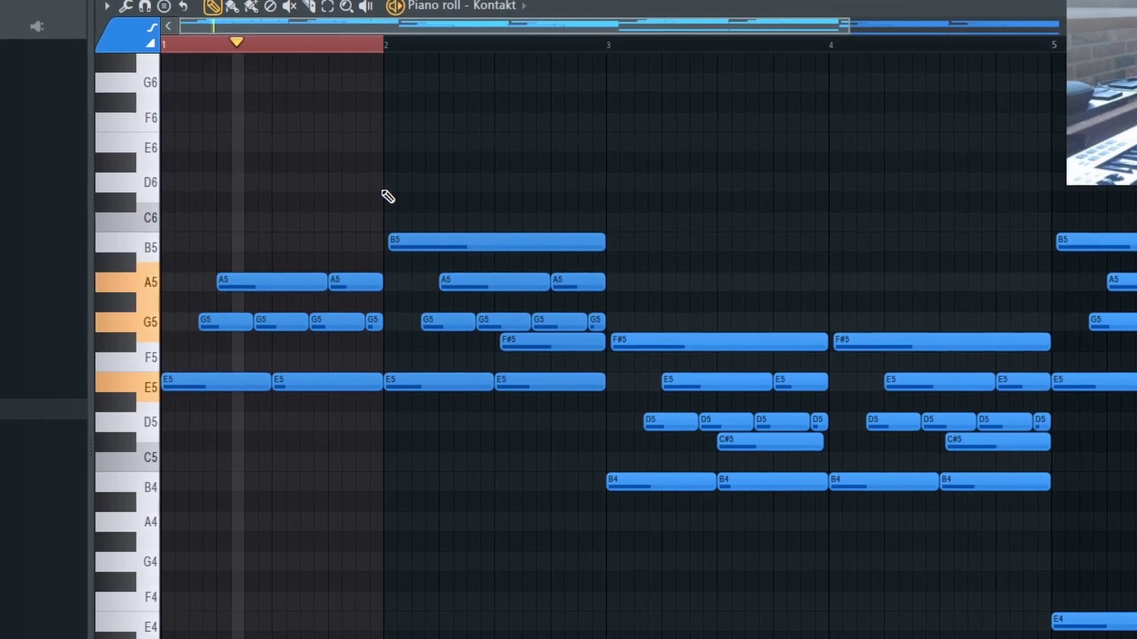
key(space)
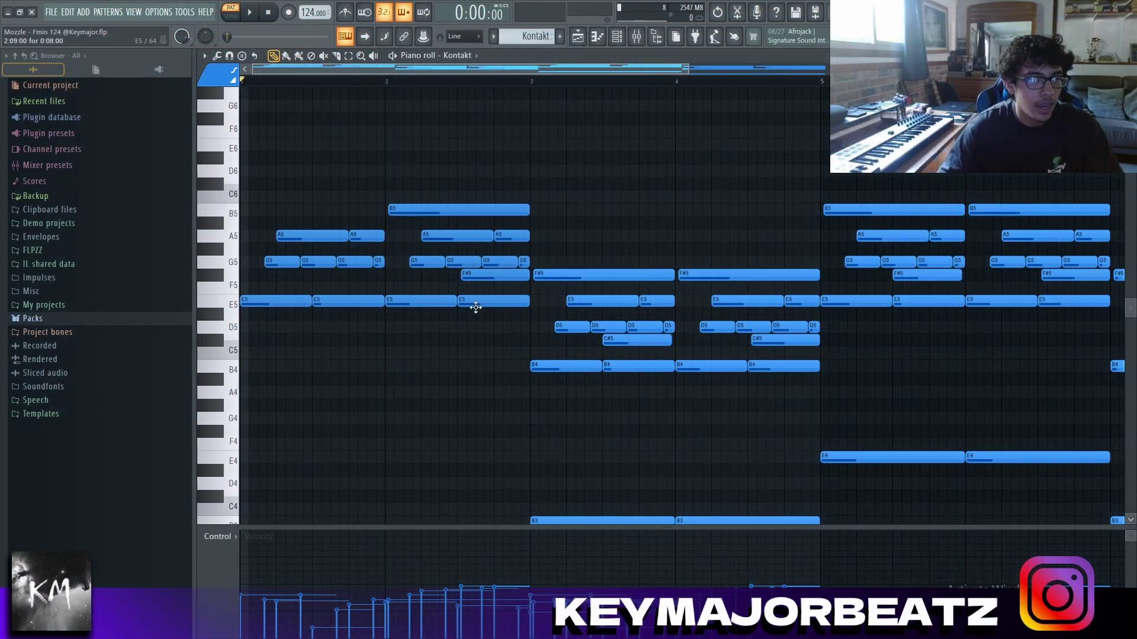
- Copy the F#5 and B5 notes from bar 2 into bar 1 and play the result
click(495, 275)
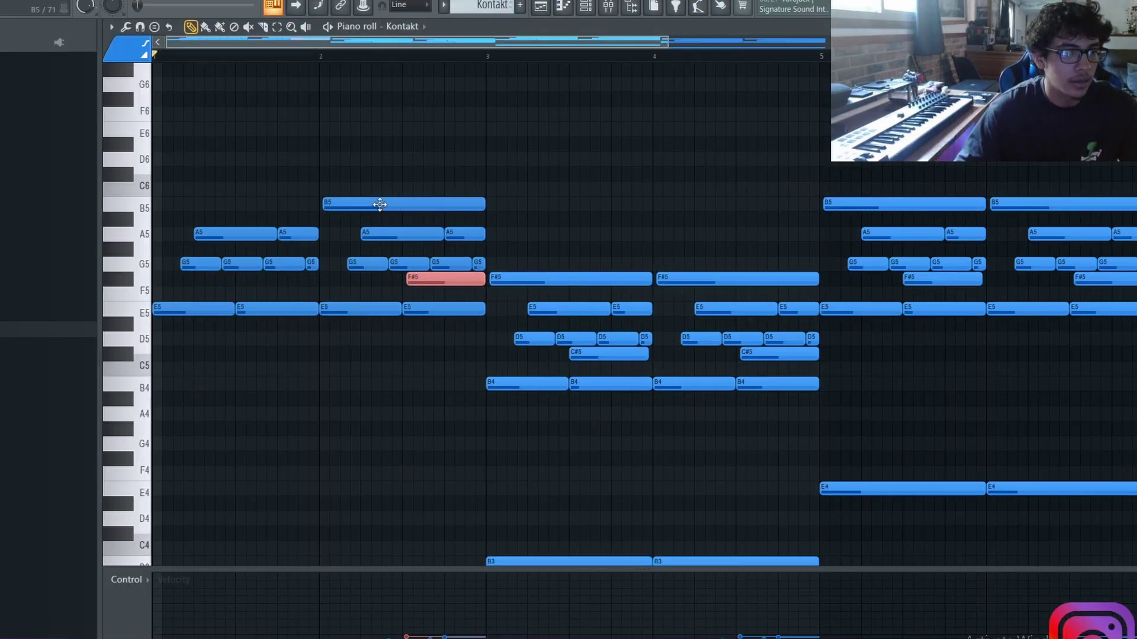
drag(380, 204, 210, 204)
key(space)
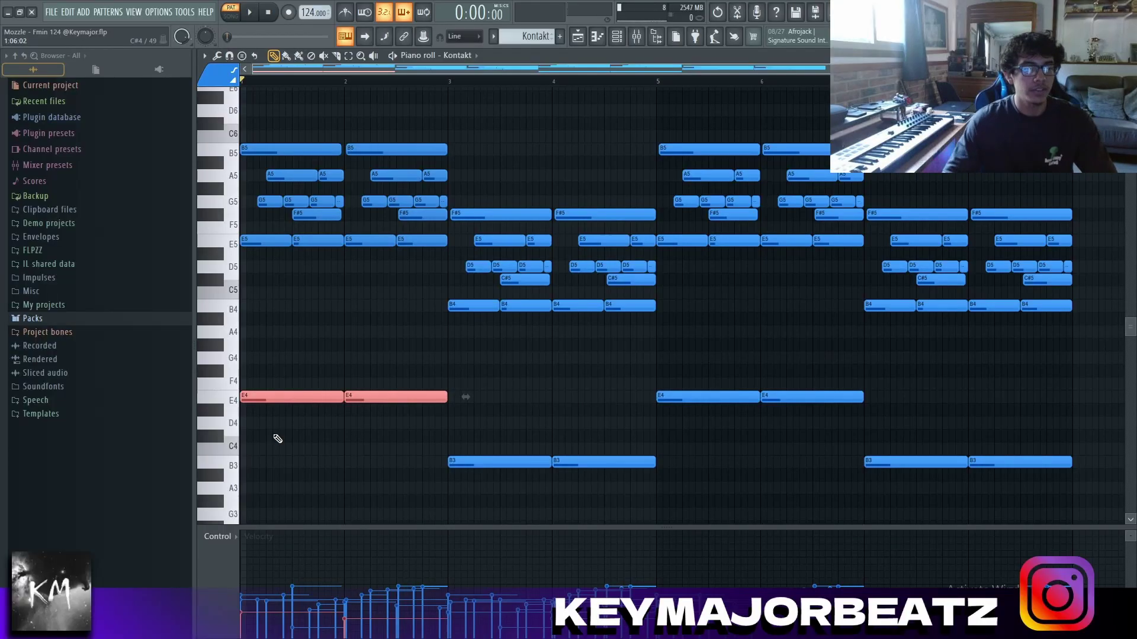
- Shift the two E4 bass notes in bars 1 and 2 up one octave and back down, and deselect them
key(ctrl+Up)
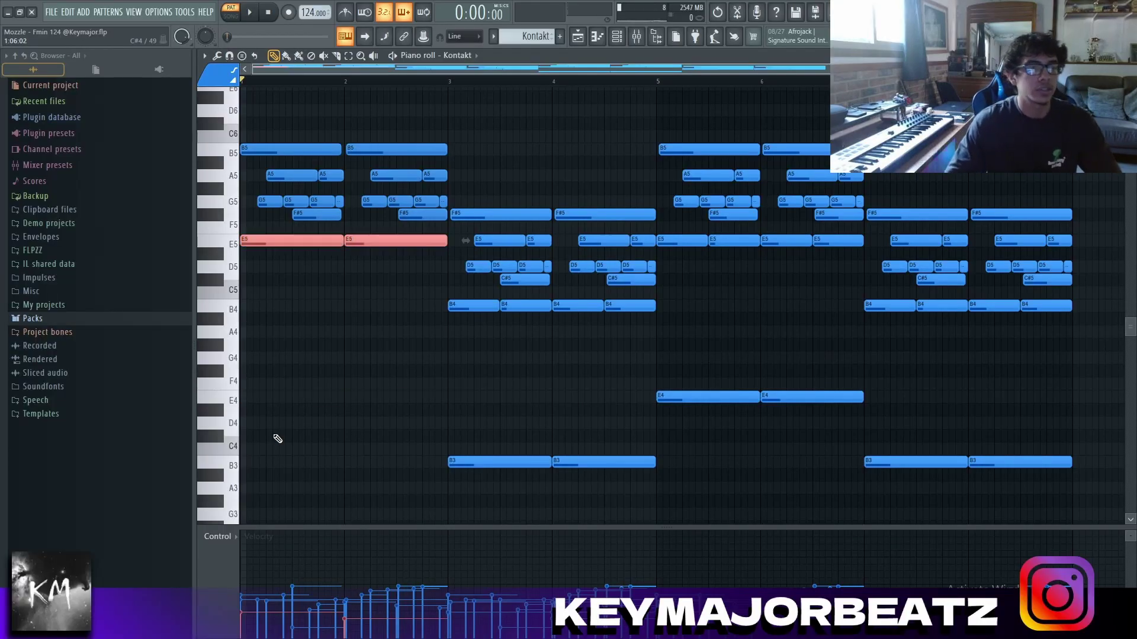
key(ctrl+Down)
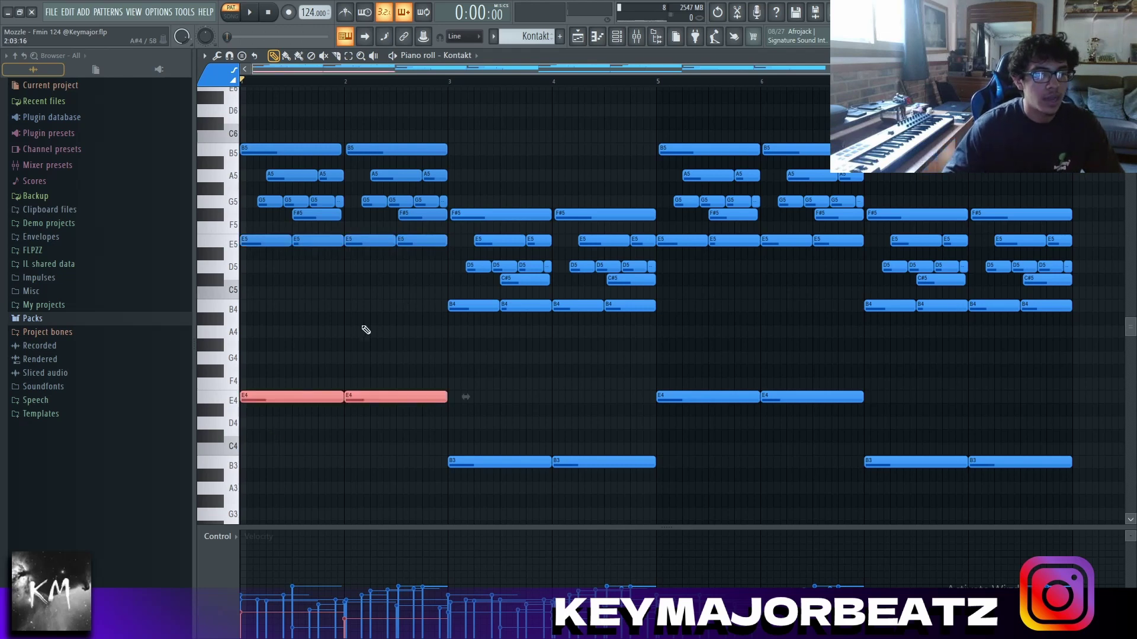
ctrl+scroll(366, 330, down, 2)
key(ctrl+d)
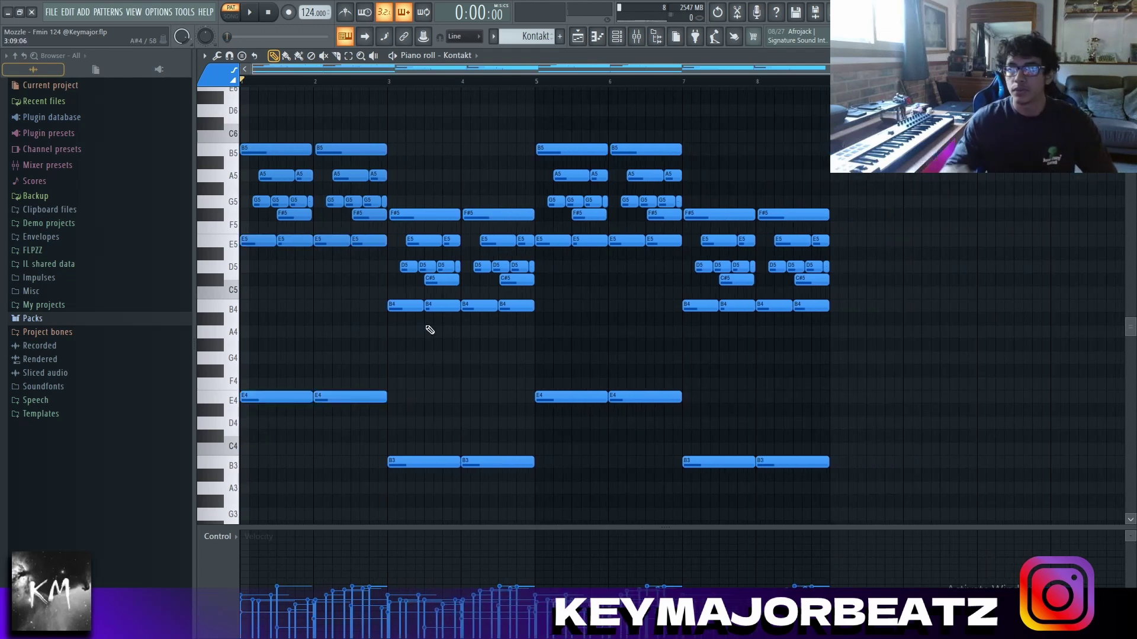
- Try to duplicate the chord pattern over bars 5 to 8
drag(391, 86, 3, 156)
shift+drag(278, 145, 407, 144)
key(Delete)
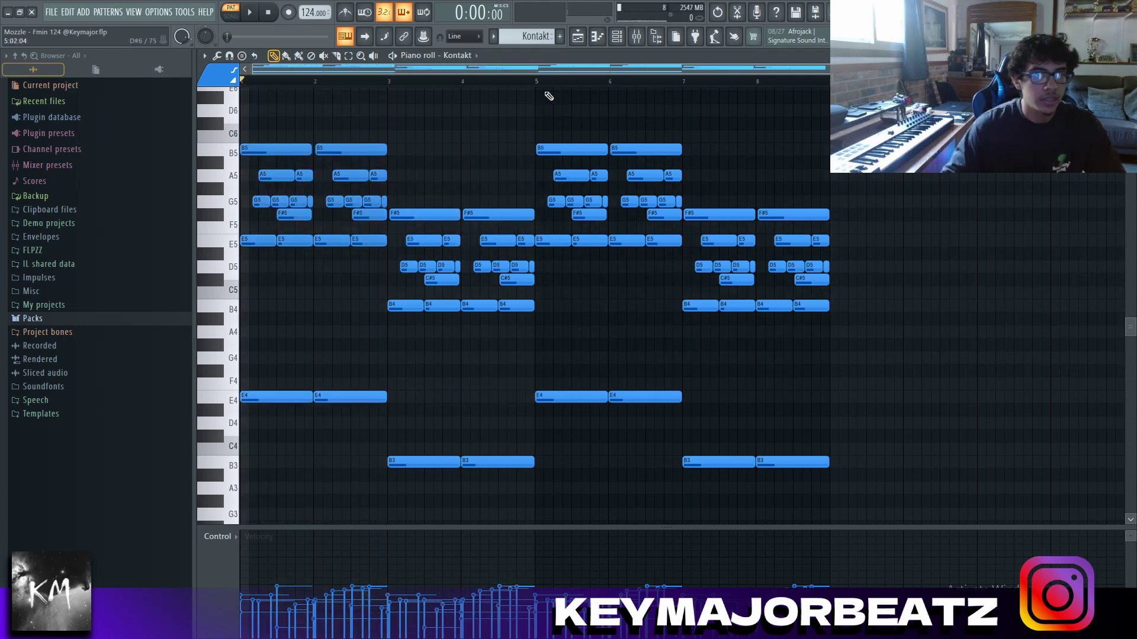
drag(540, 88, 2, 174)
key(ctrl+b)
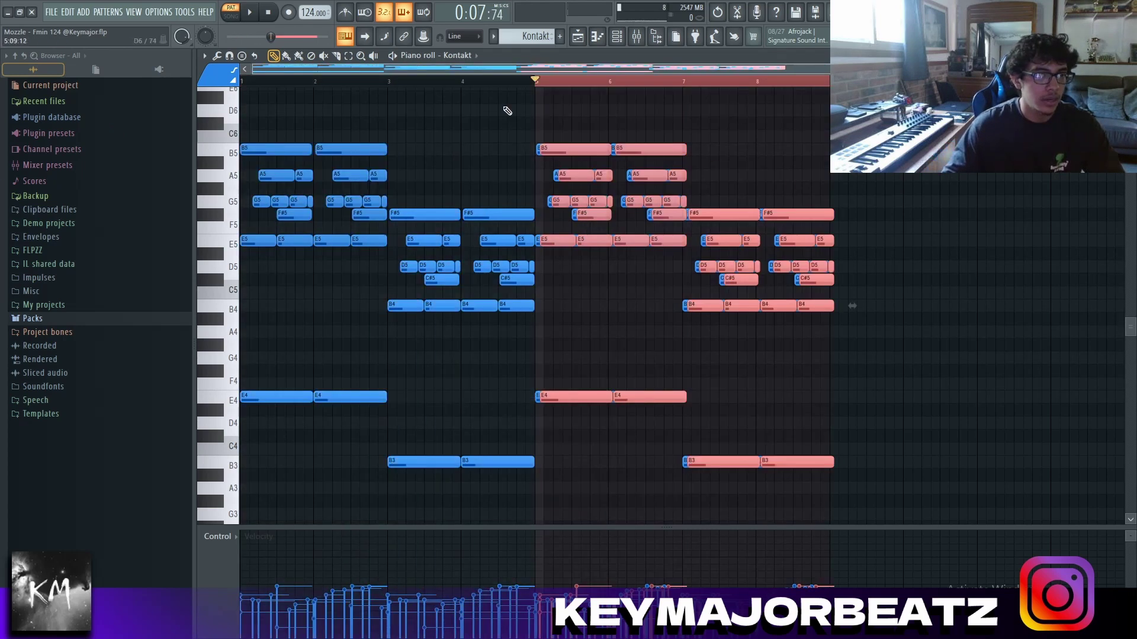
key(ctrl+d)
- Check the strumizer without applying it and examine the note starts in the opening bars up close
key(alt+s)
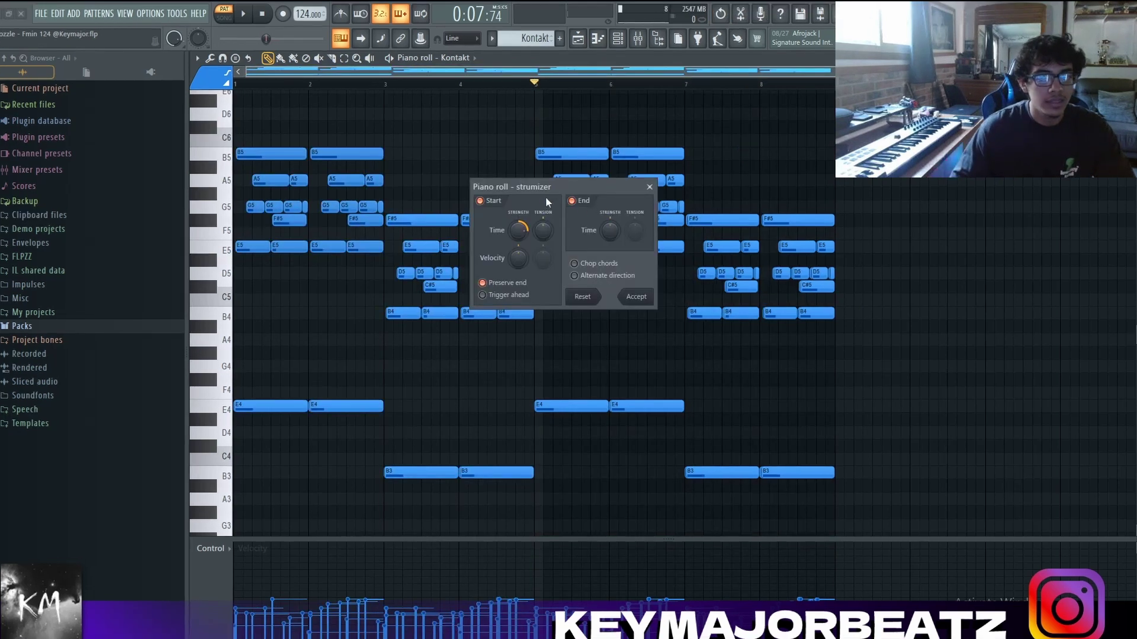
click(650, 187)
scroll(365, 91, up, 3)
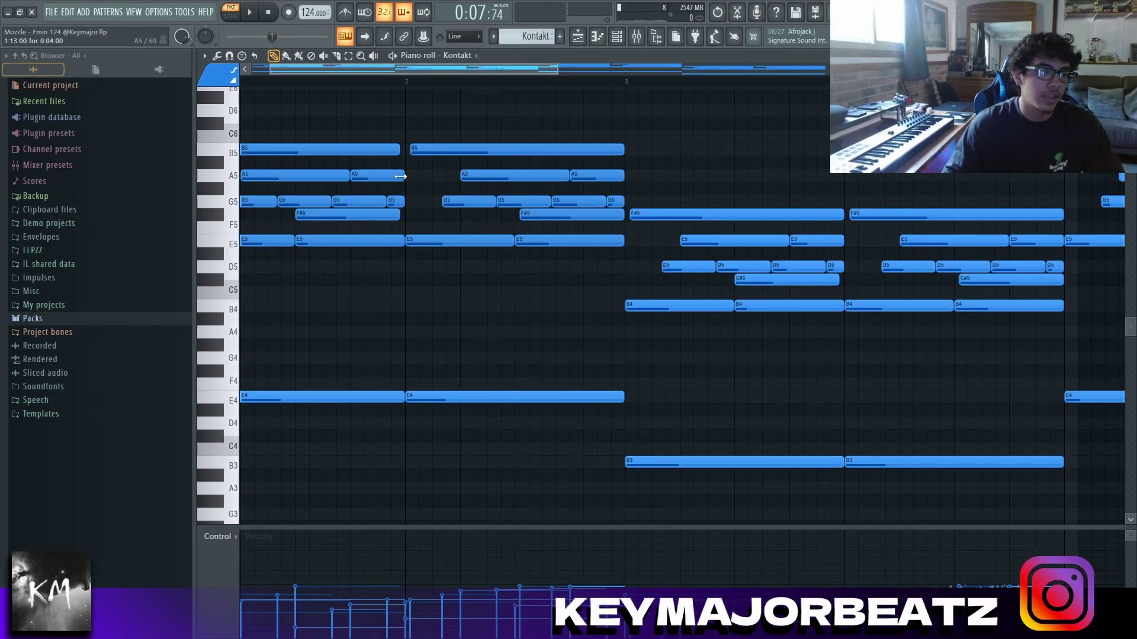
scroll(400, 177, down, 3)
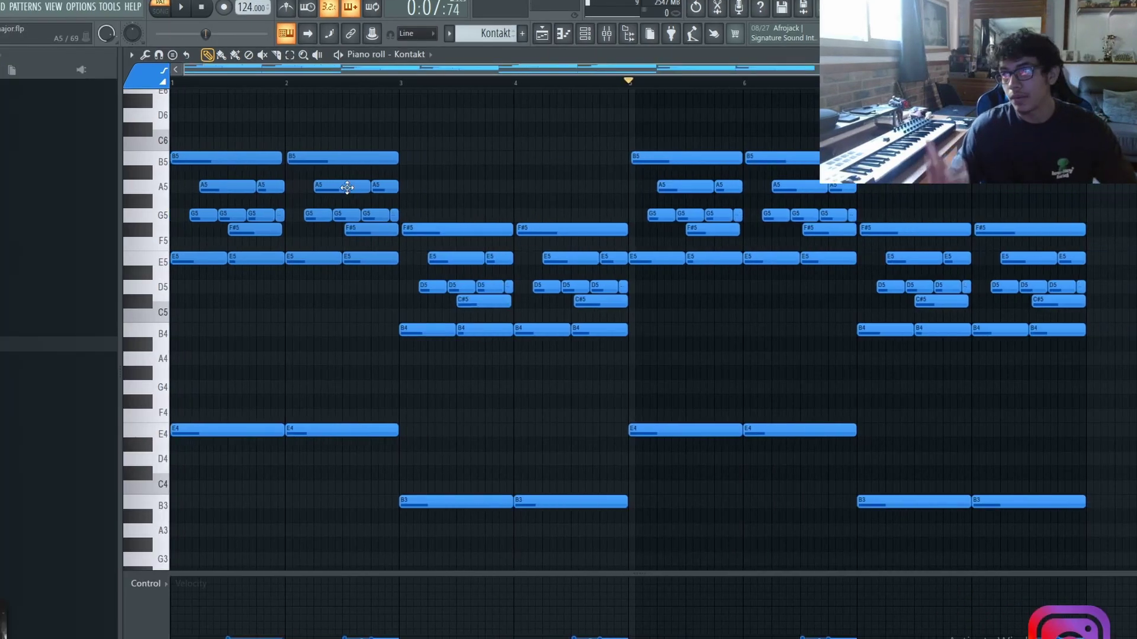
scroll(361, 185, down, 2)
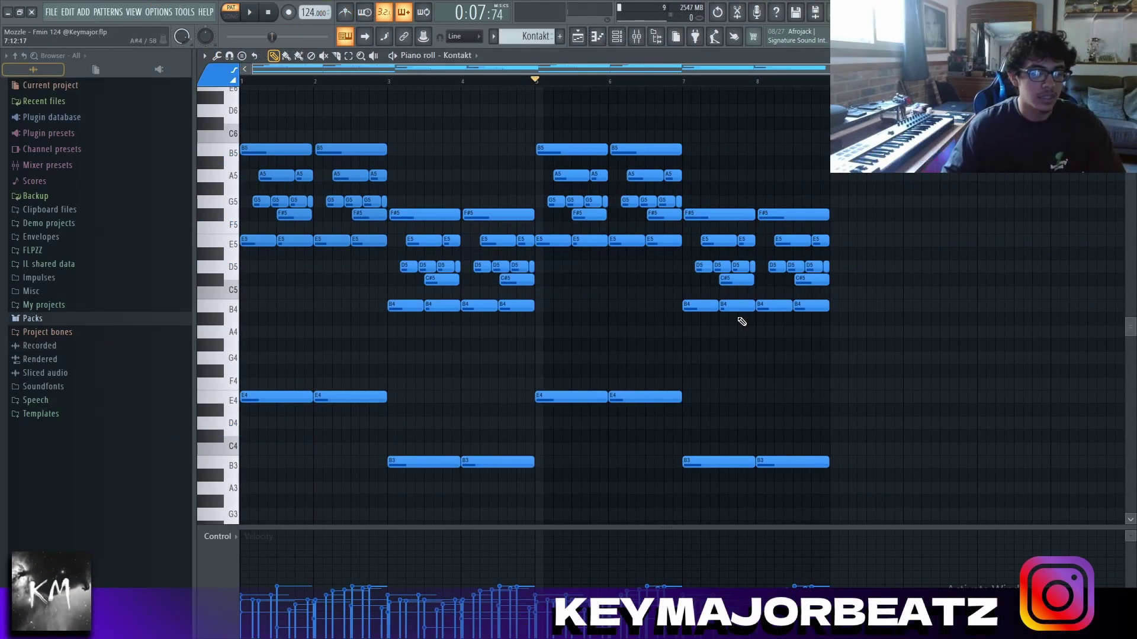
- Check the randomizer's velocity level settings for the Kontakt notes without applying them
key(alt+q)
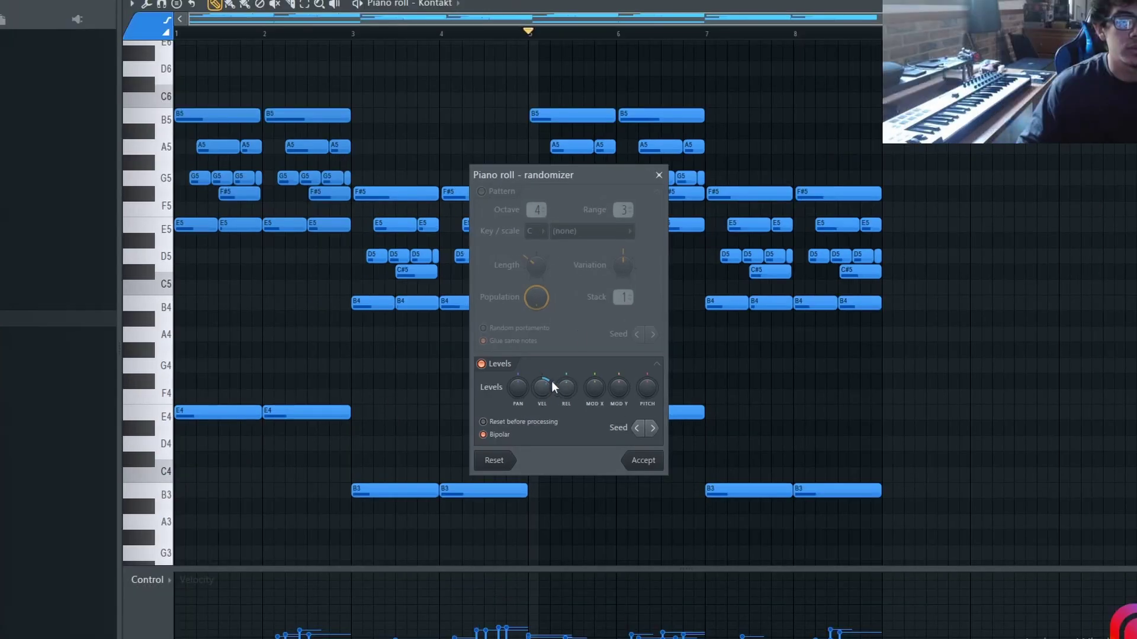
click(645, 198)
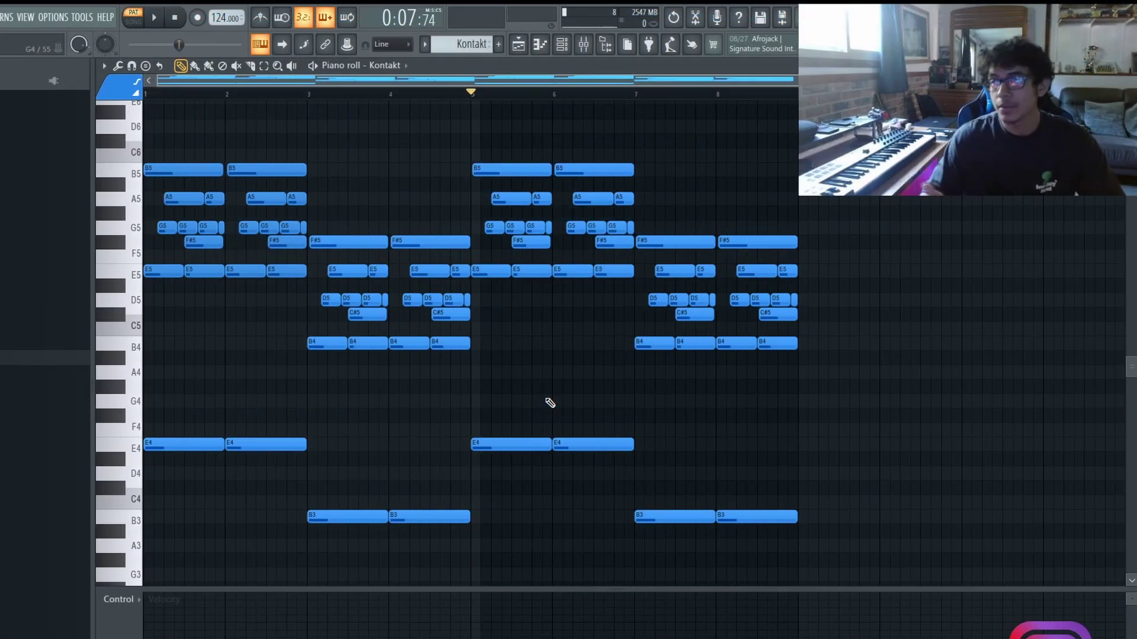
key(space)
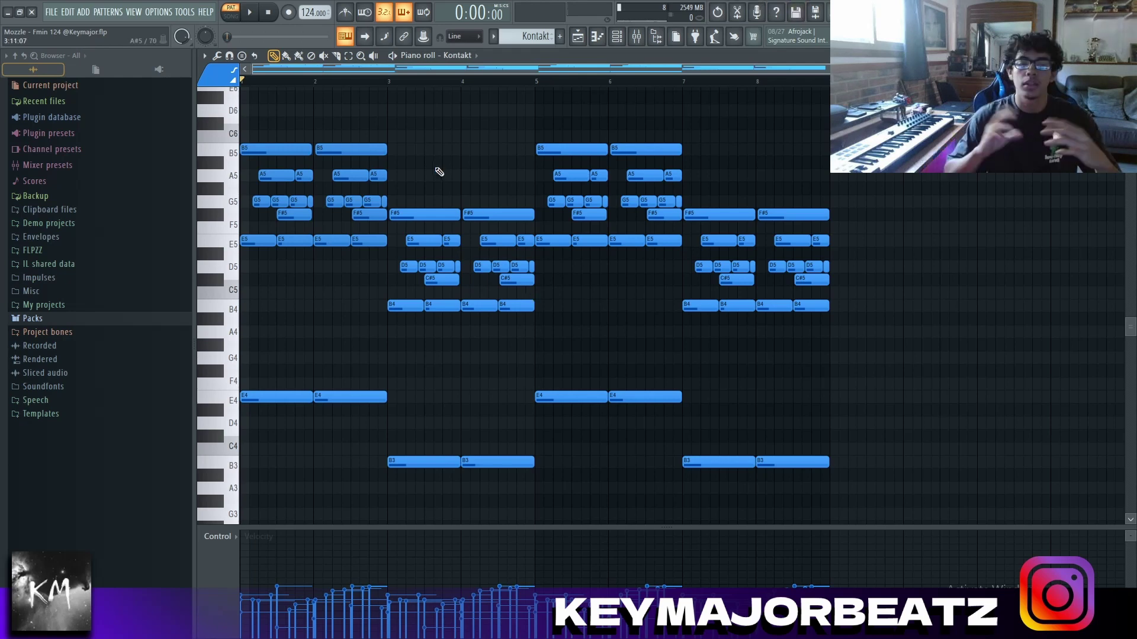
- Examine the Ambience reverb settings in the effect chain of mixer Insert 1
key(F9)
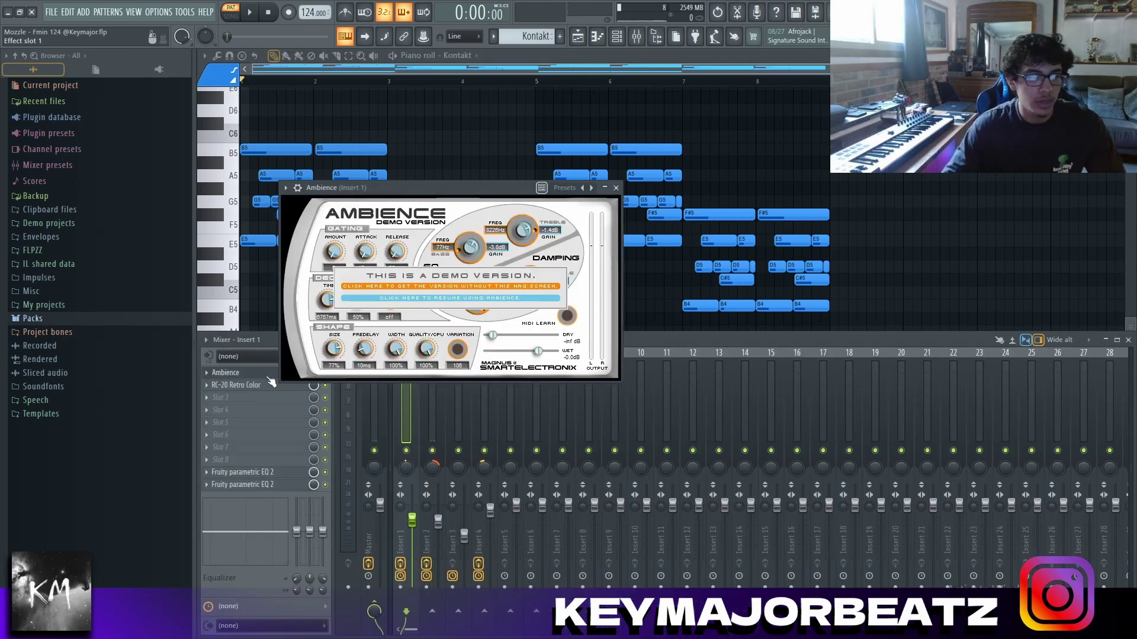
click(263, 375)
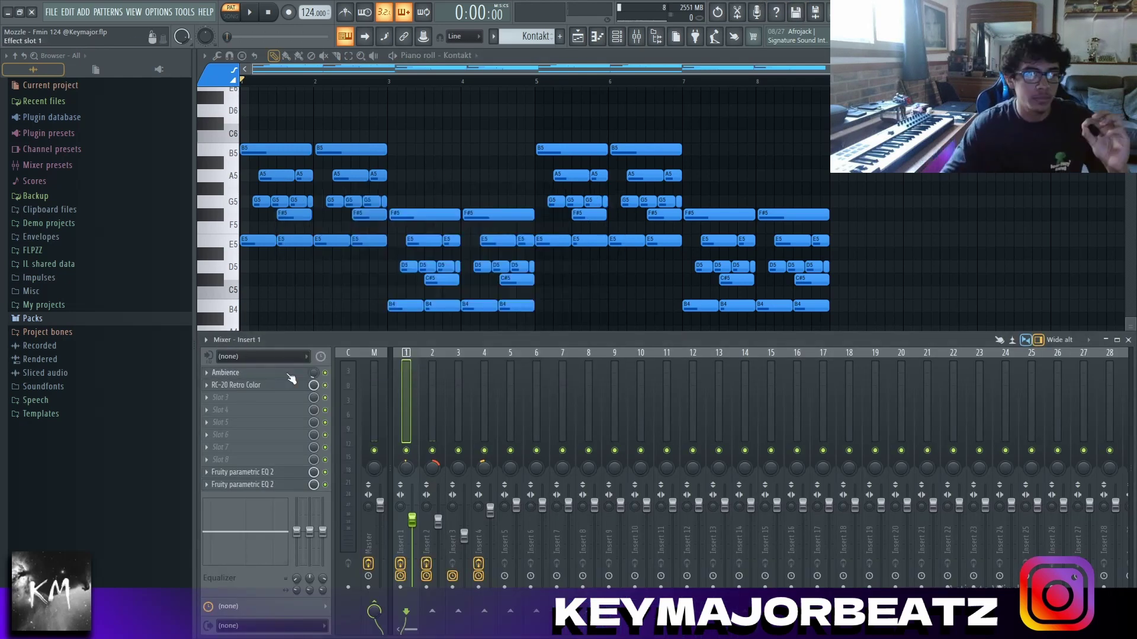
click(260, 375)
click(258, 376)
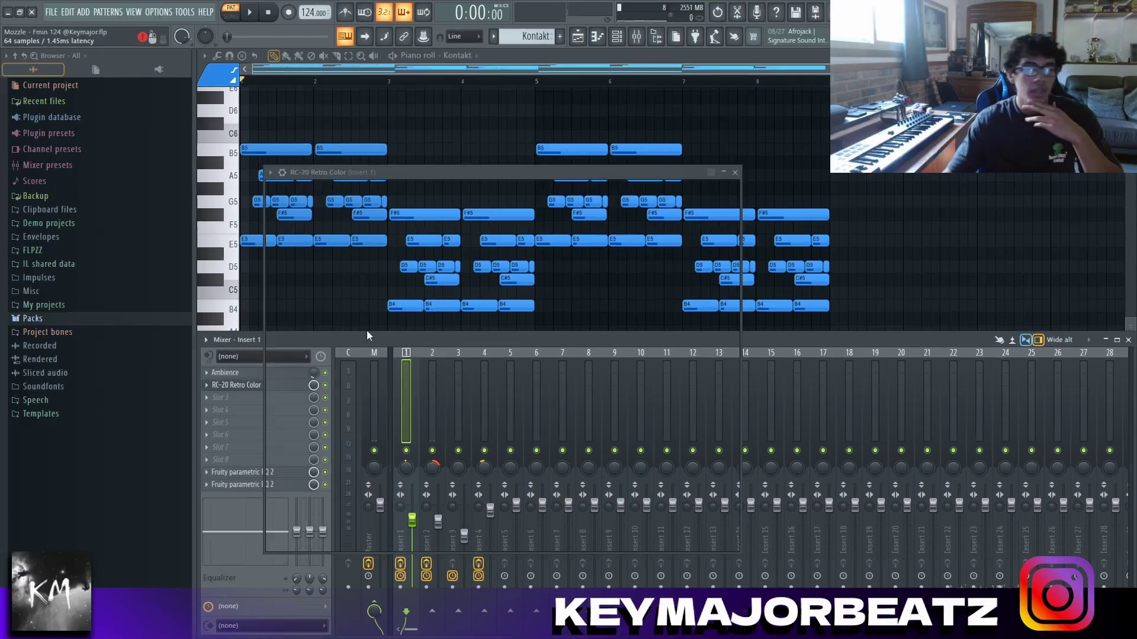
- Examine the RC-20 Retro Color settings and the first Fruity parametric EQ 2 curve on mixer Insert 1
click(207, 396)
drag(456, 185, 462, 169)
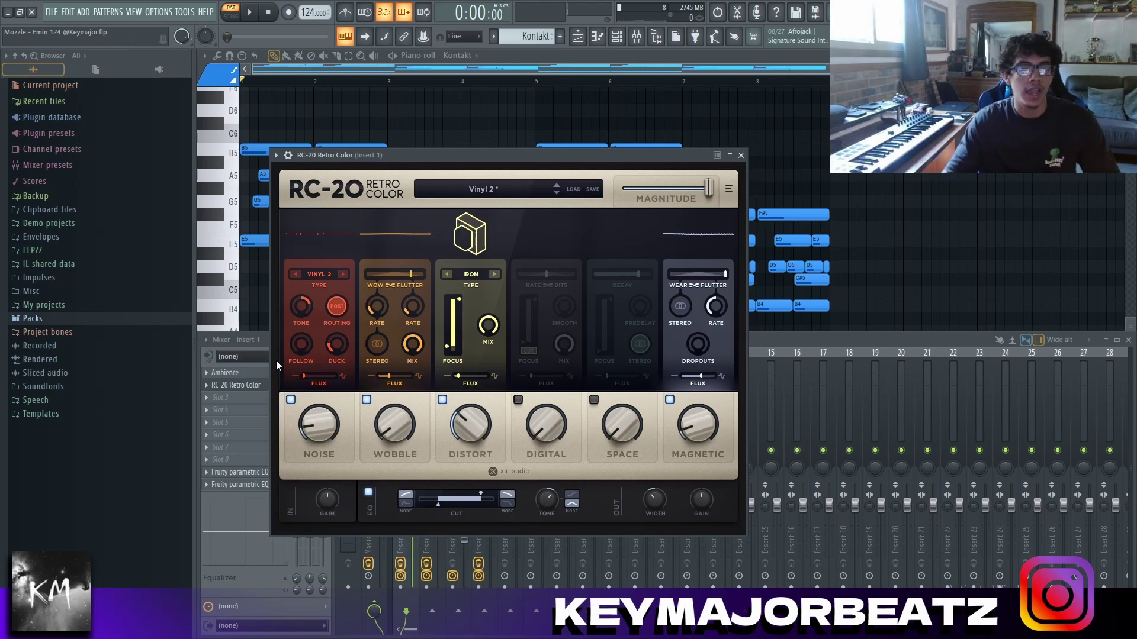
key(Escape)
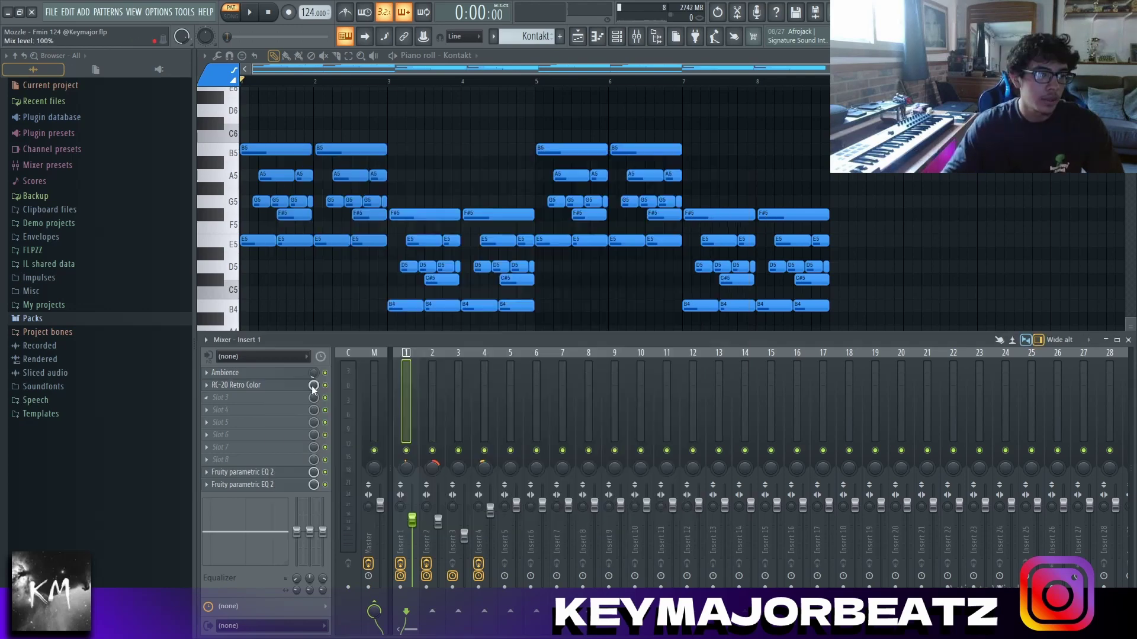
click(288, 472)
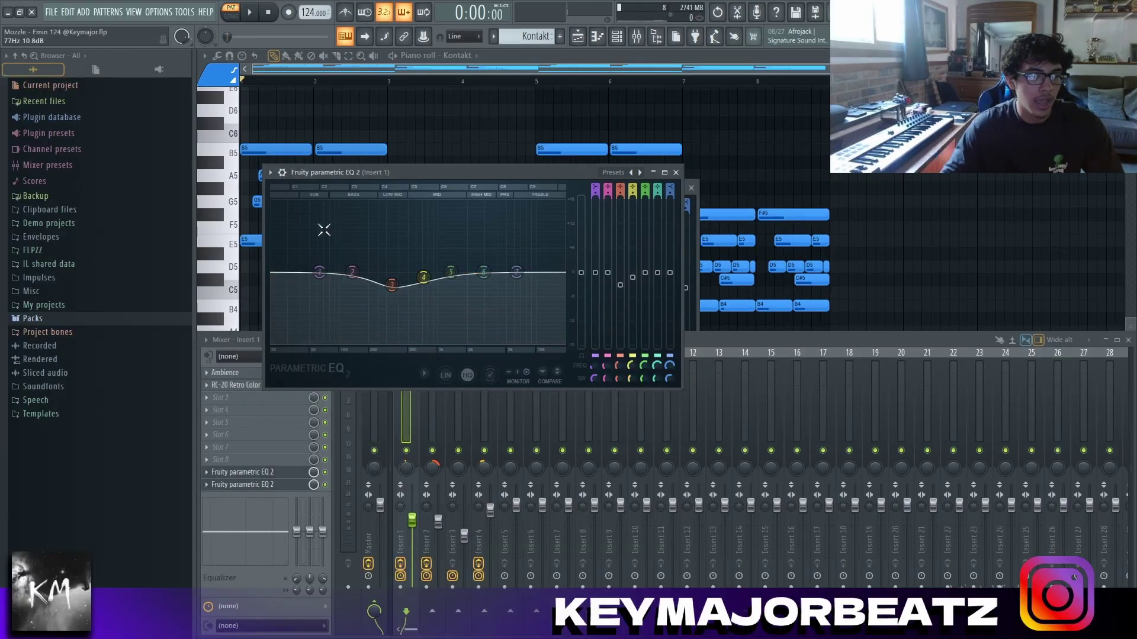
drag(391, 286, 404, 303)
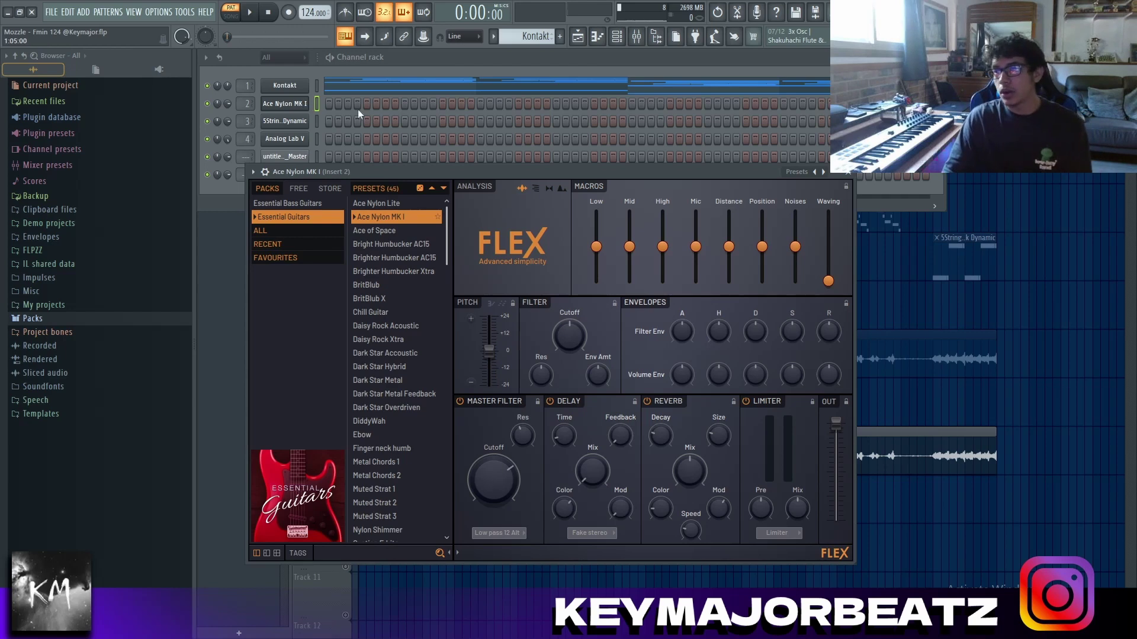
- Browse the free FLEX packs, return to the installed Essential Guitars presets and close the plugin
drag(313, 170, 407, 116)
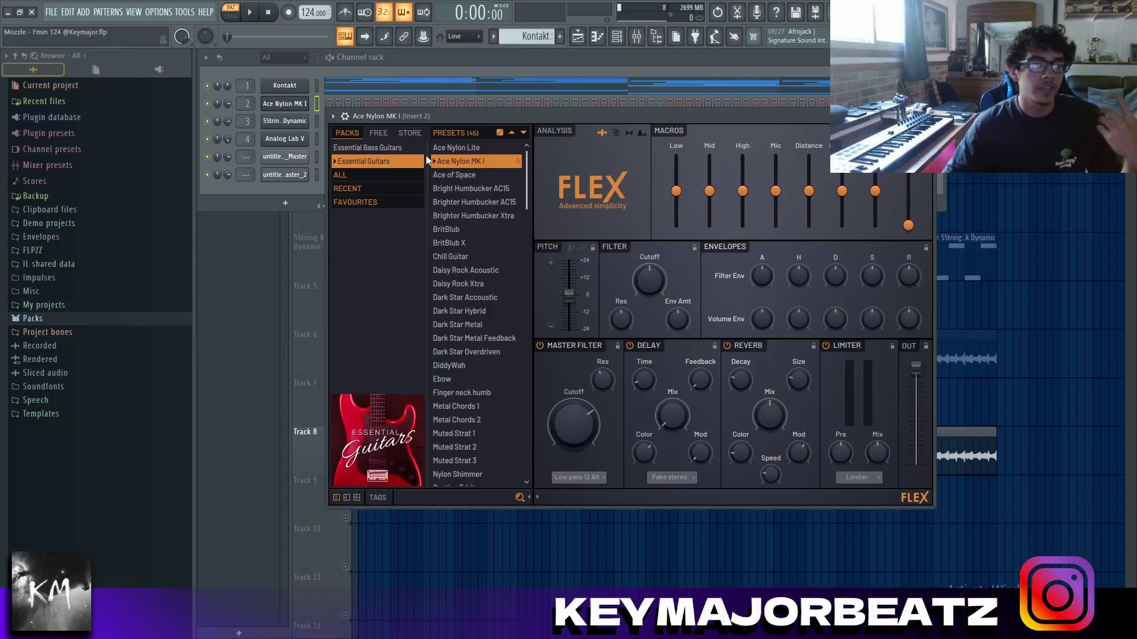
click(379, 133)
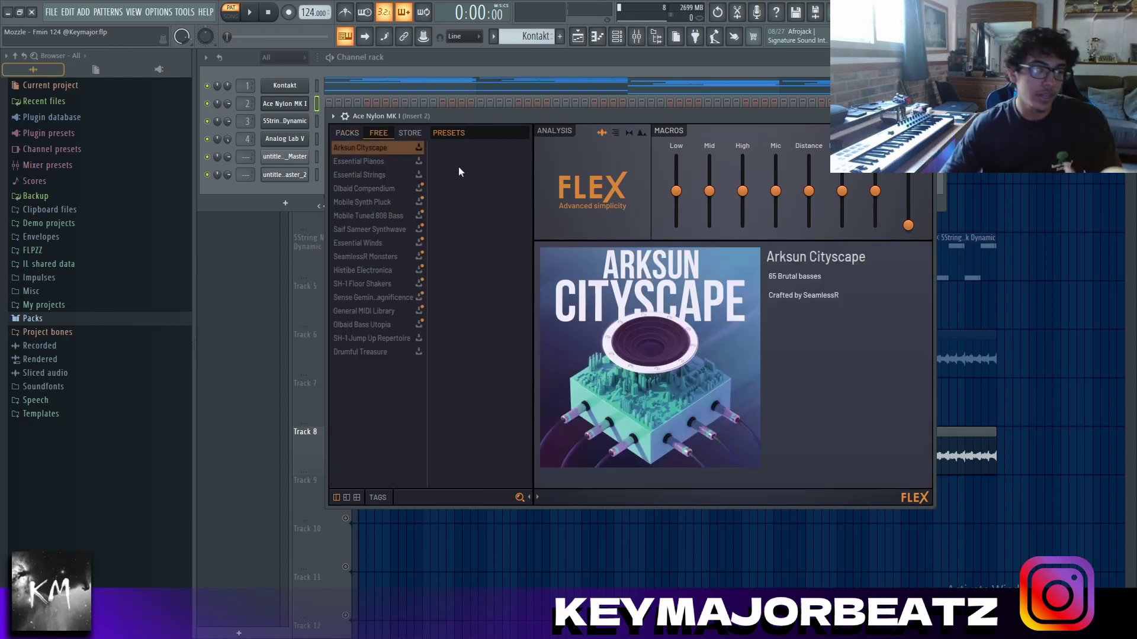
click(360, 149)
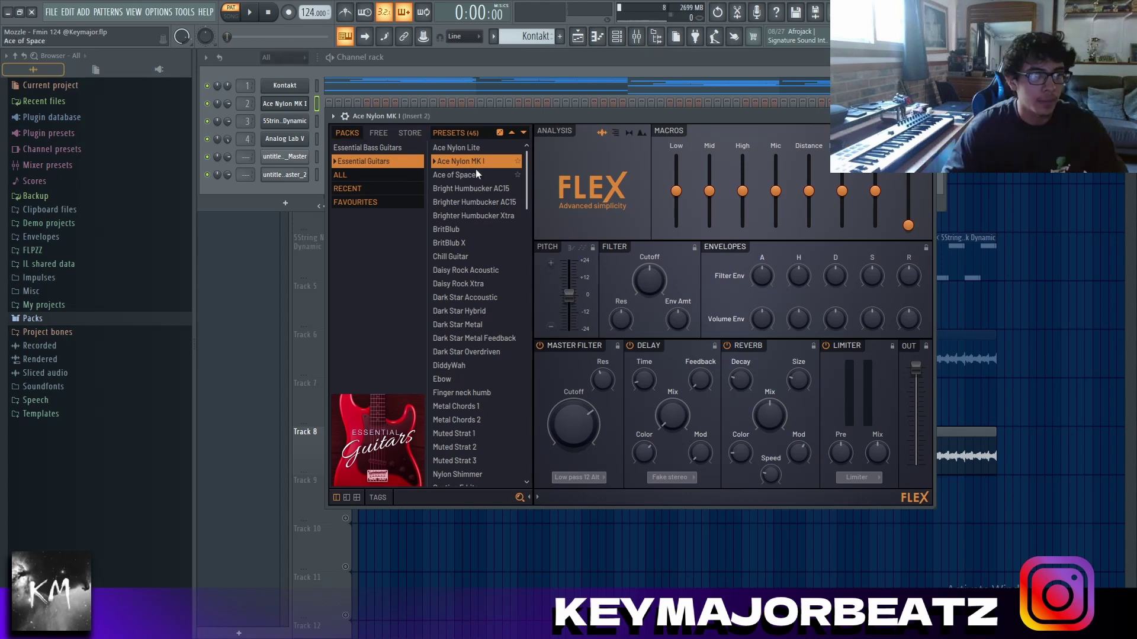
key(Escape)
- Open the Ace Nylon MK I pattern in the piano roll and play its melody
key(F7)
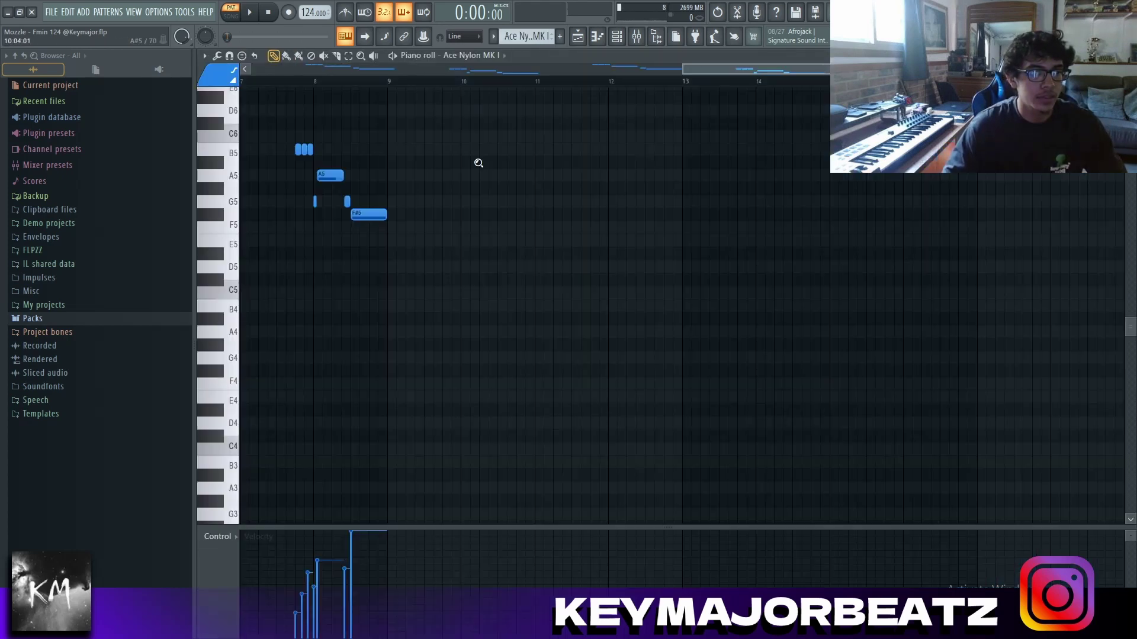
key(space)
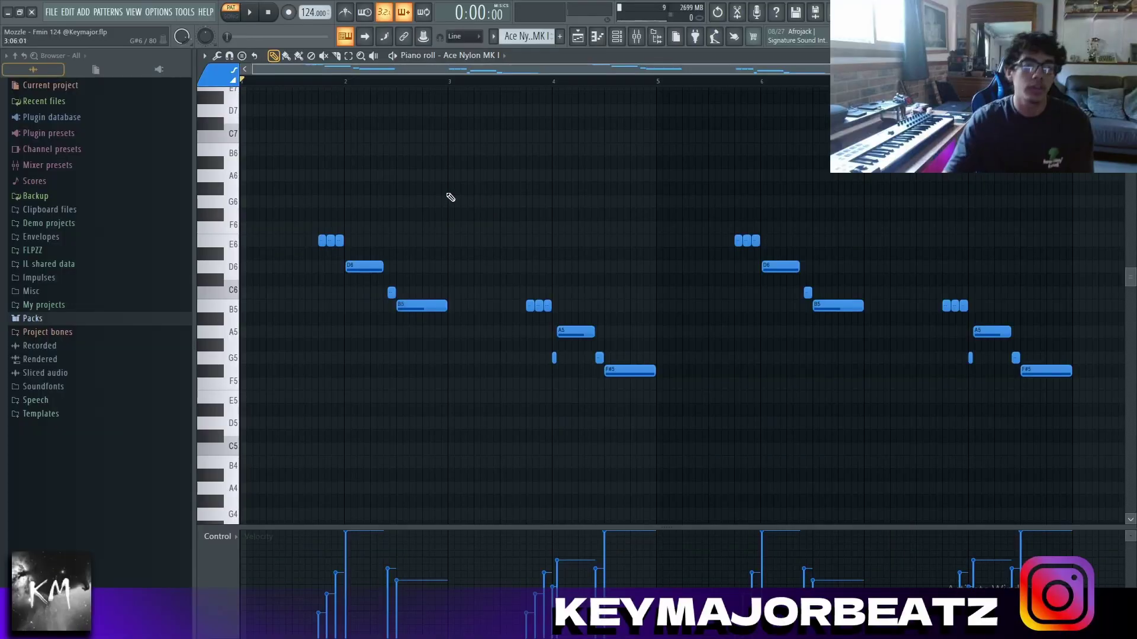
- Highlight the first D6 and F#5 notes of the guitar melody to compare their velocities, and clear the selection
ctrl+click(378, 266)
ctrl+click(648, 371)
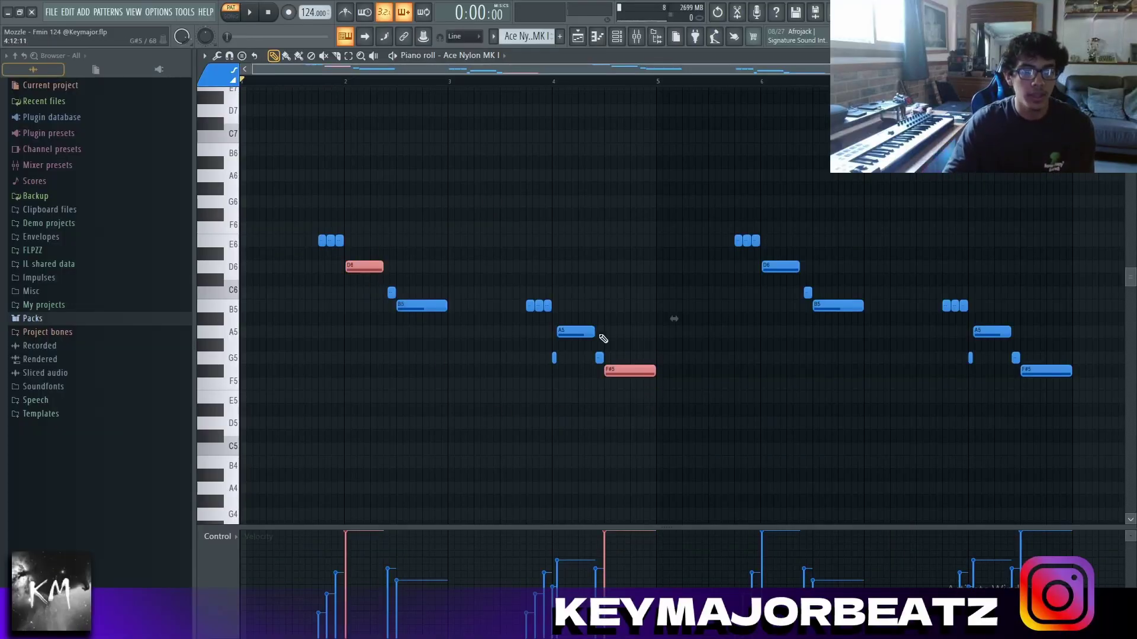
click(560, 266)
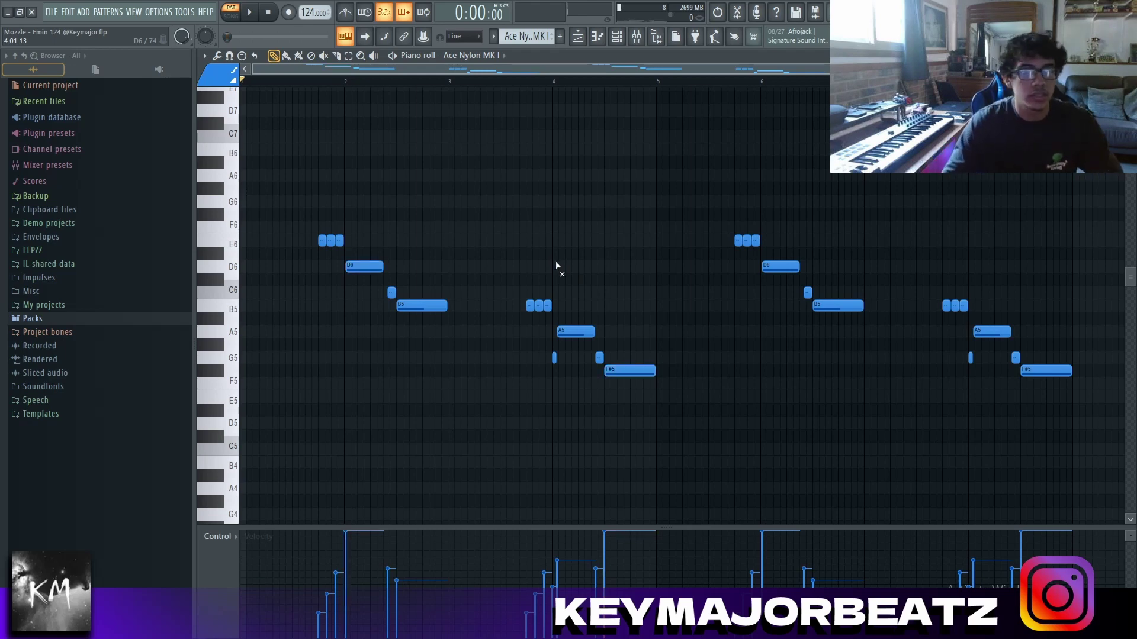
- Examine the Fruity Delay 3, Vintage Chorus, SketchCassette II and Fruity parametric EQ 2 settings on mixer Insert 2
key(F9)
click(263, 376)
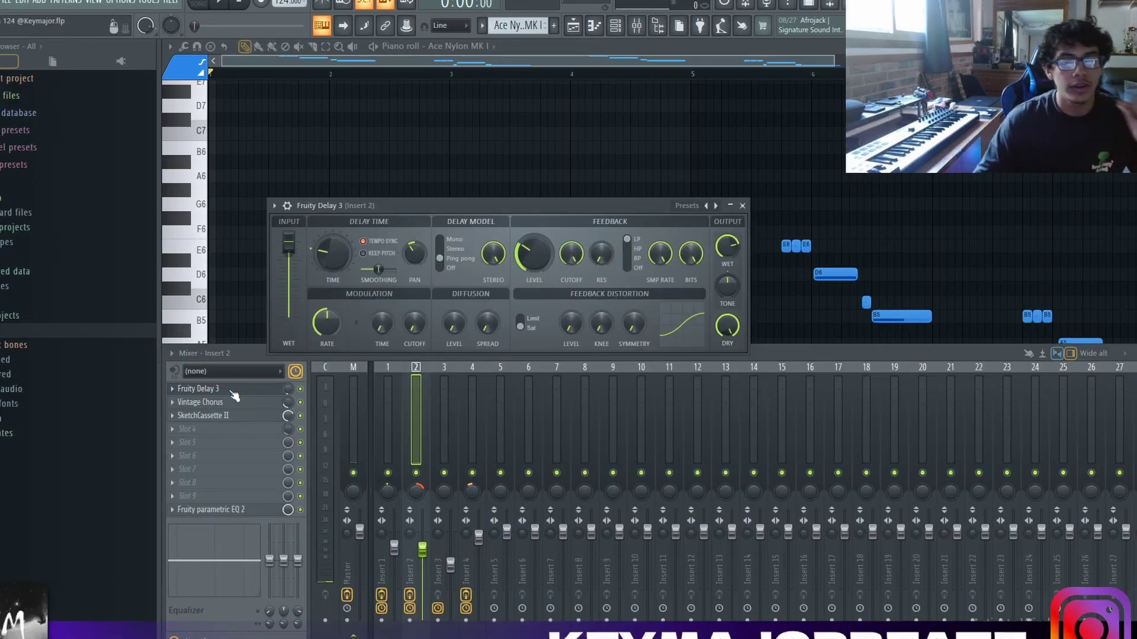
click(231, 392)
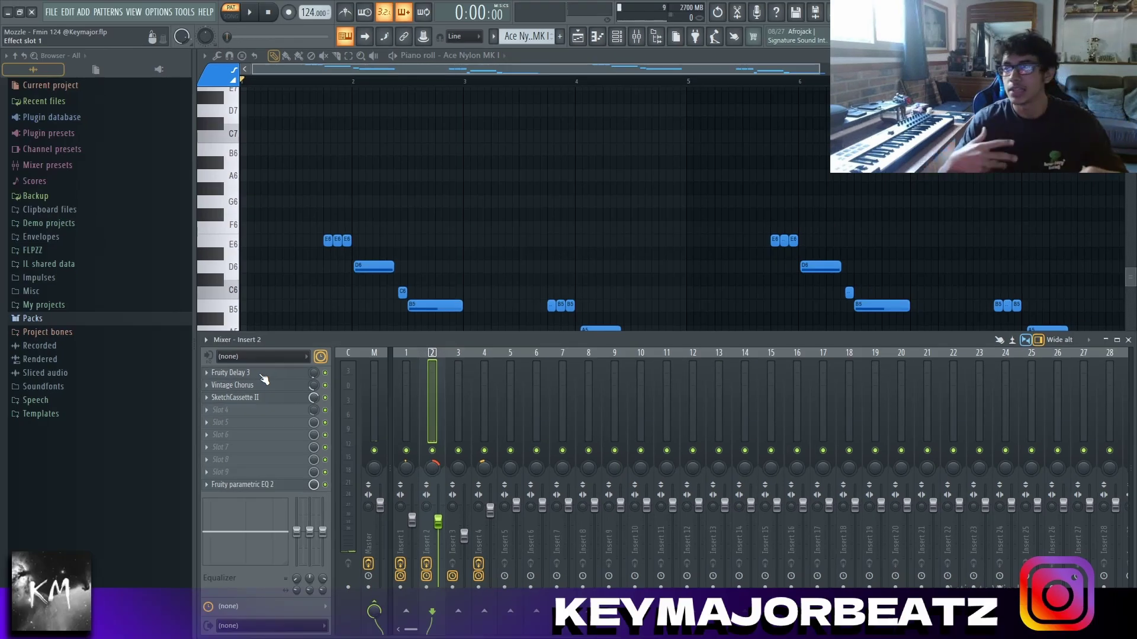
click(267, 386)
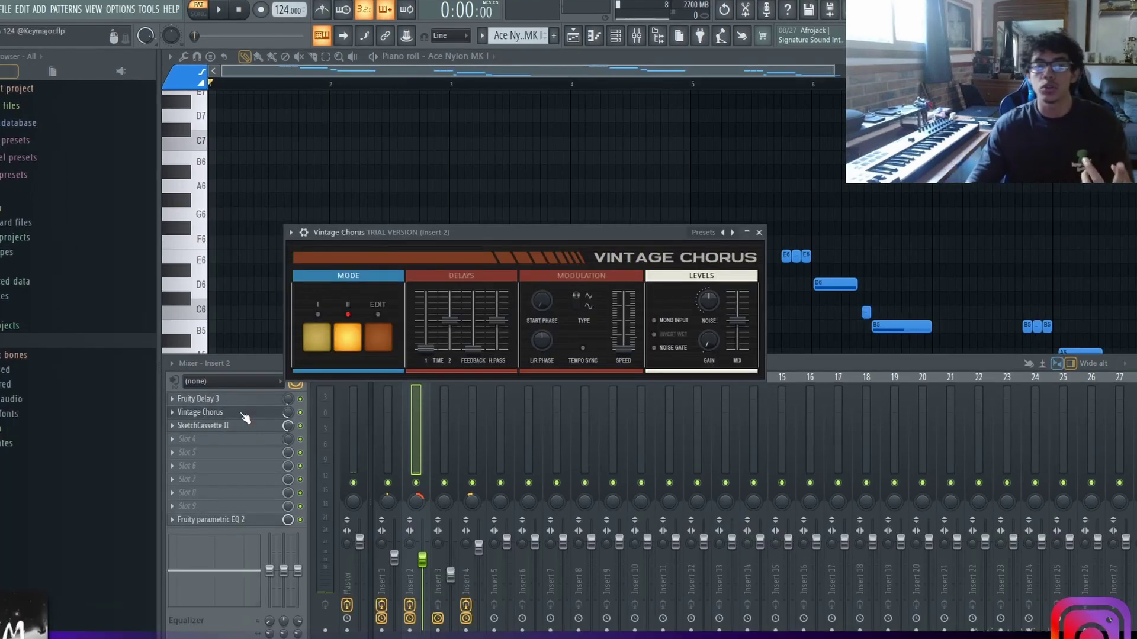
click(244, 413)
click(238, 414)
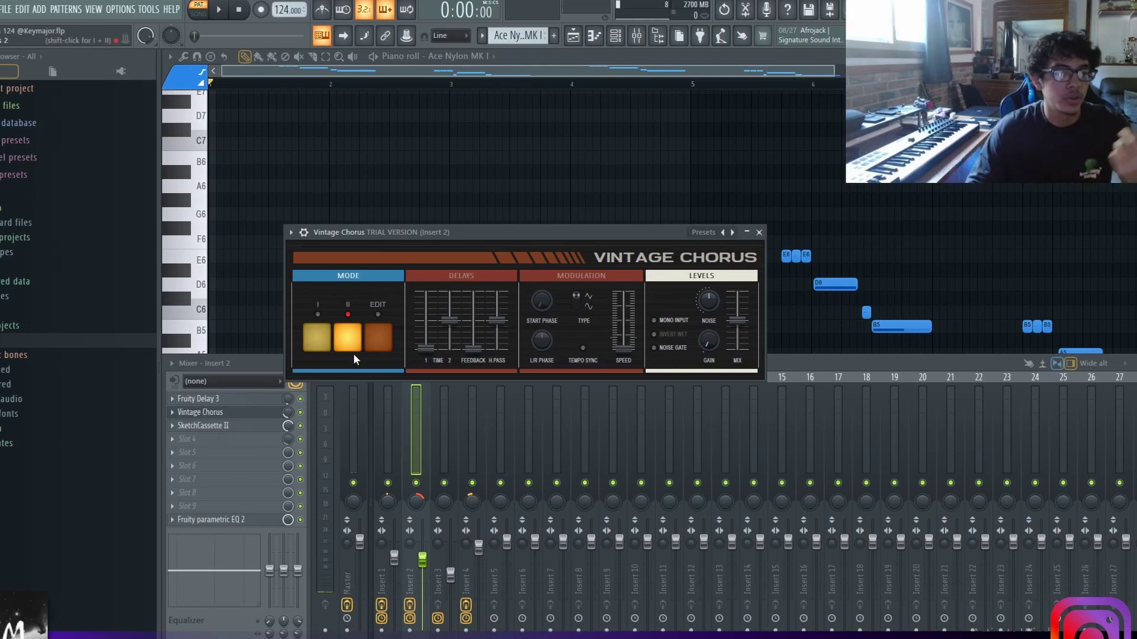
click(266, 426)
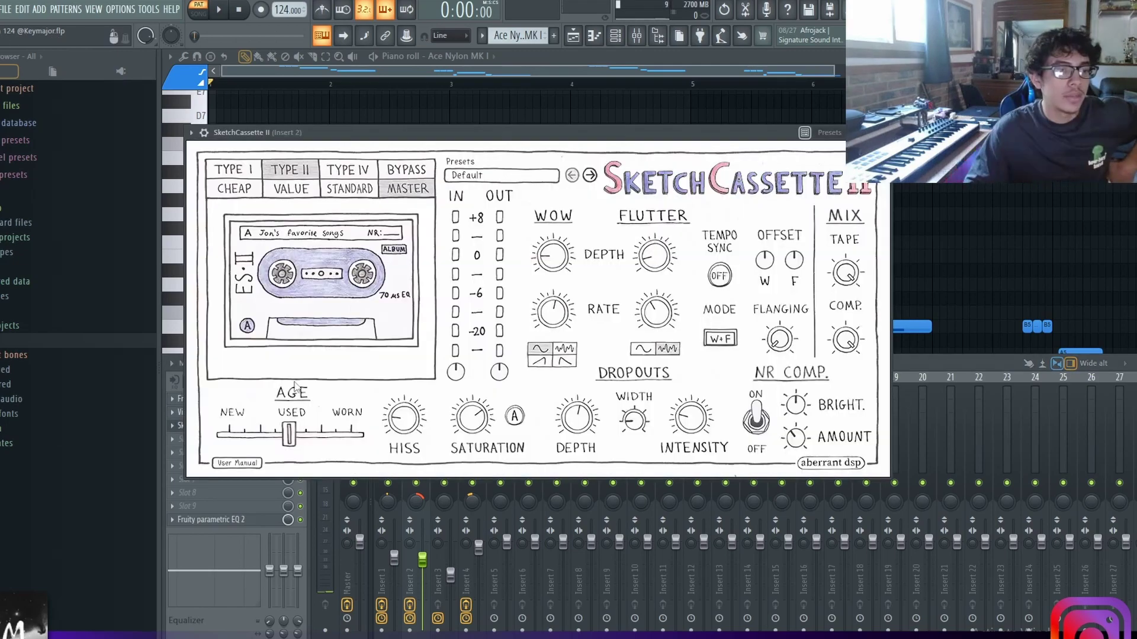
click(234, 519)
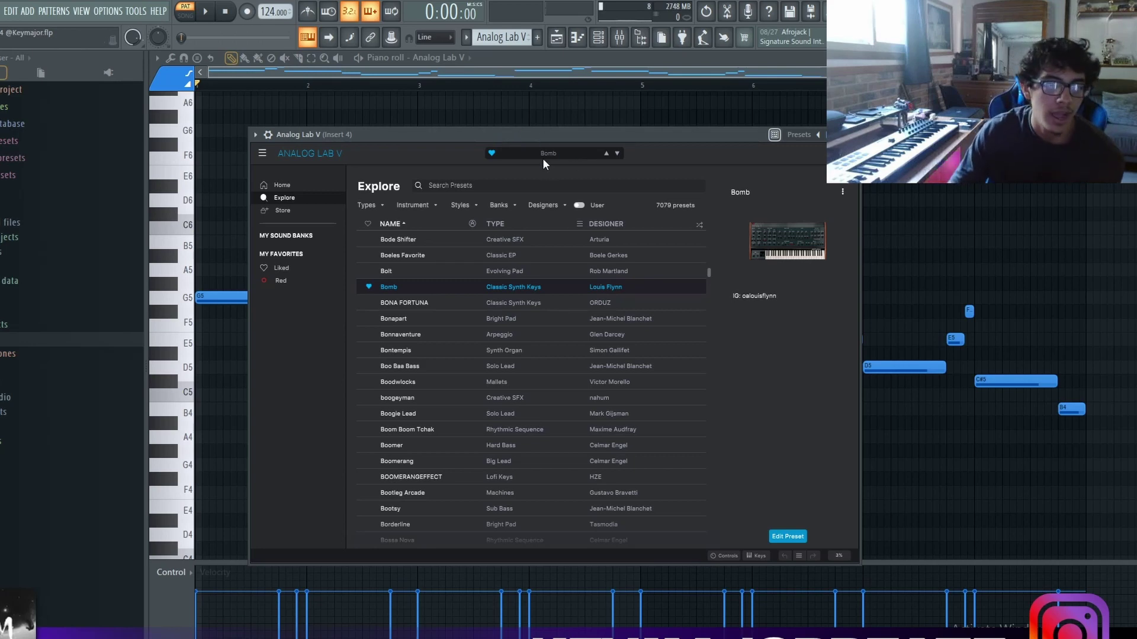
- Return to the Analog Lab V melody in the piano roll and highlight its first four bars
click(819, 320)
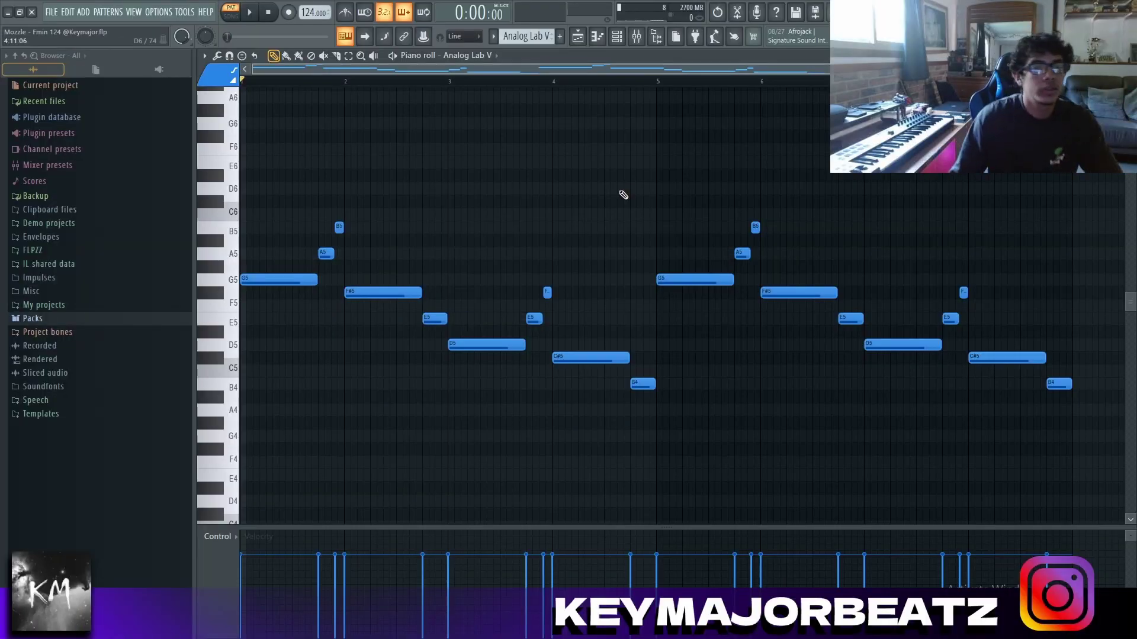
drag(662, 168, 187, 465)
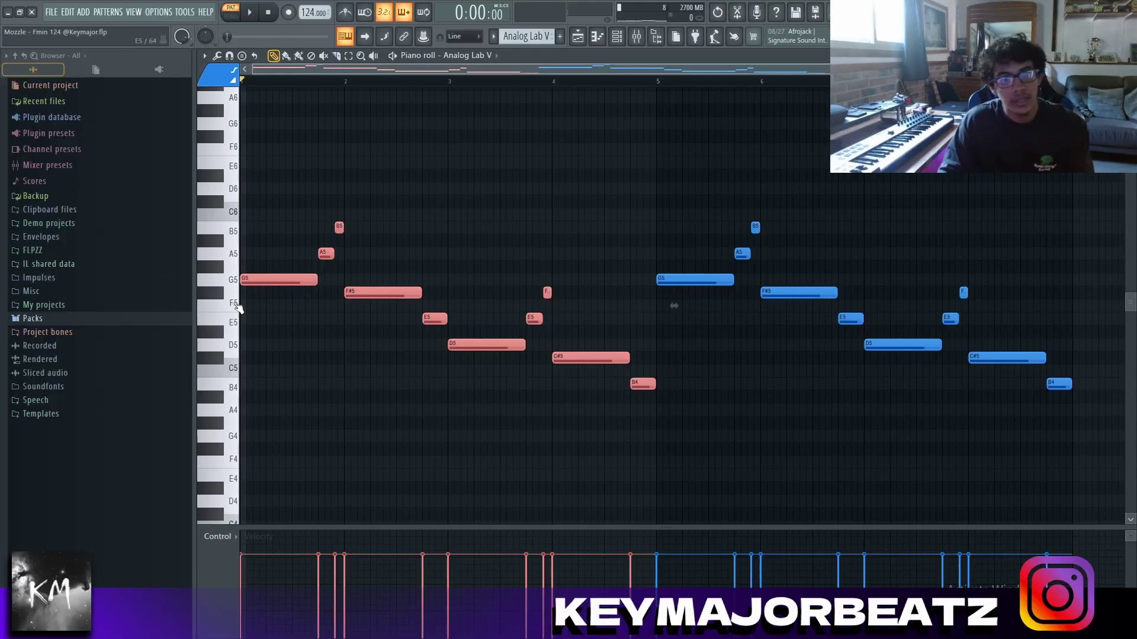
- Try copying the phrase from bars 1 and 2 of the Analog Lab V melody to bar 3
drag(446, 198, 297, 337)
drag(439, 324, 302, 230)
shift+drag(296, 280, 501, 294)
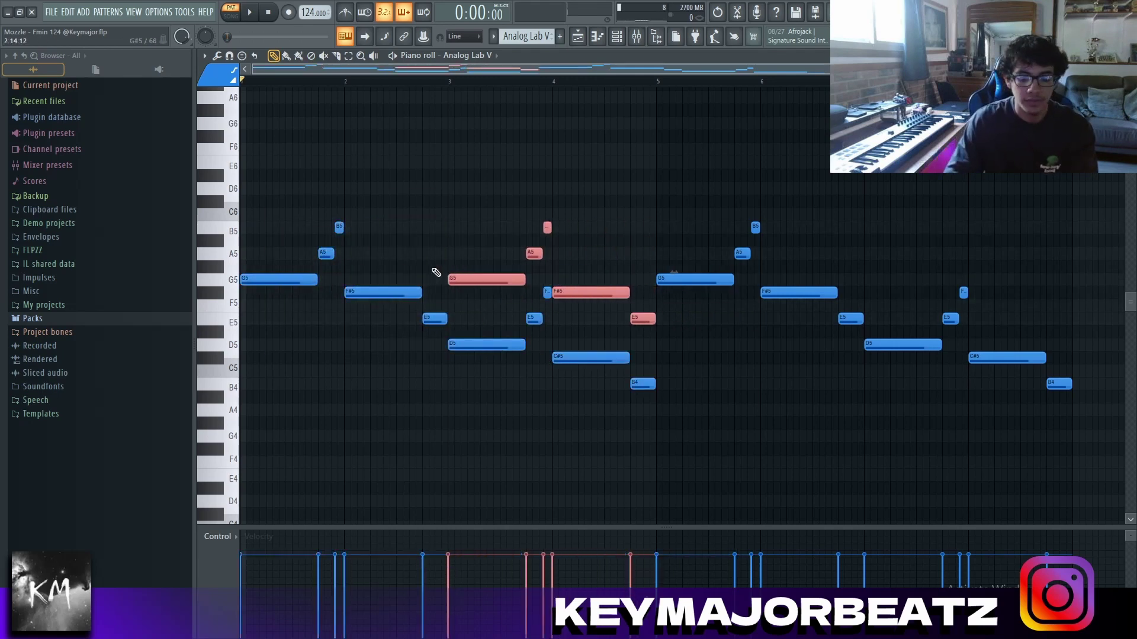
drag(673, 273, 674, 338)
click(437, 272)
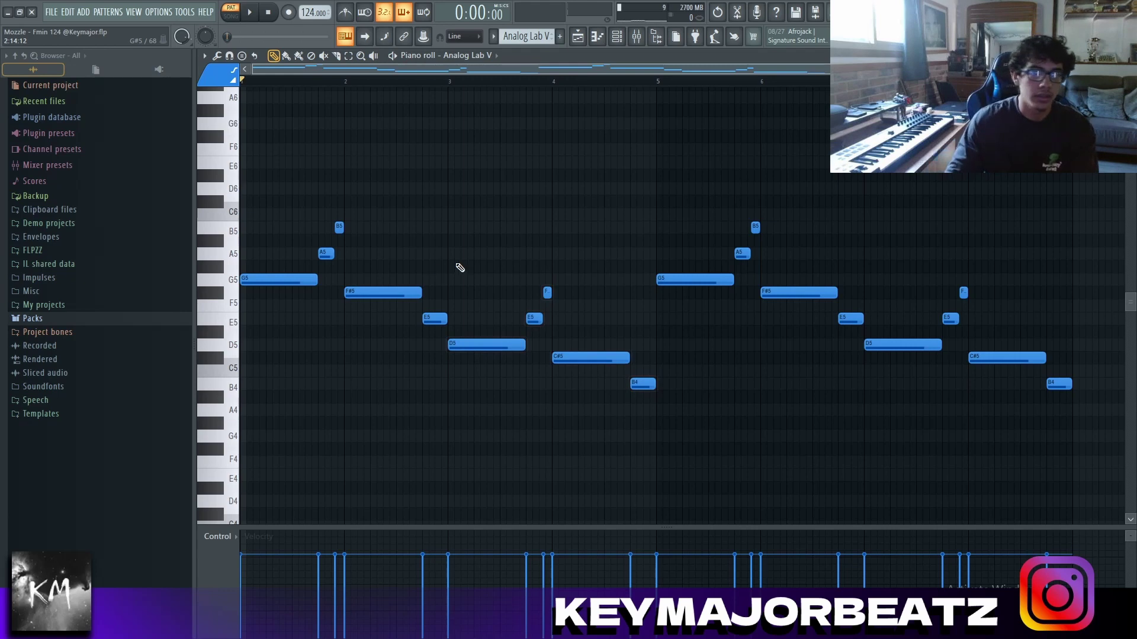
- Duplicate the first four bars of the Analog Lab V melody and undo the duplication
ctrl+drag(651, 416, 243, 184)
key(ctrl+b)
key(ctrl+z)
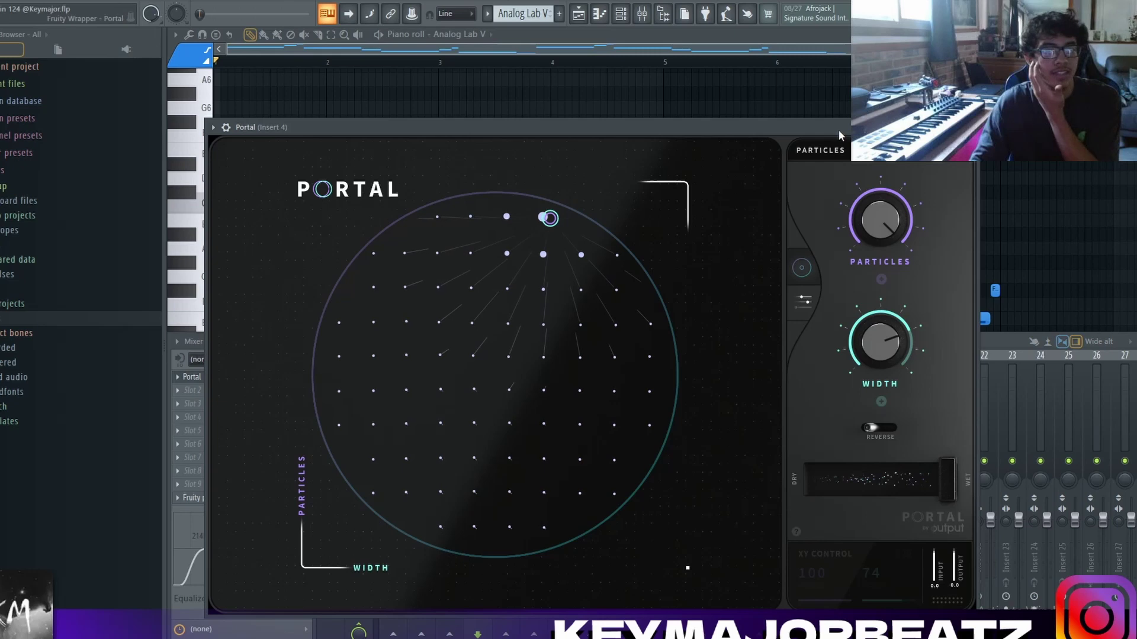
- Examine the Portal effect and the Fruity parametric EQ 2 curve on mixer Insert 4, and close the equalizer
click(819, 151)
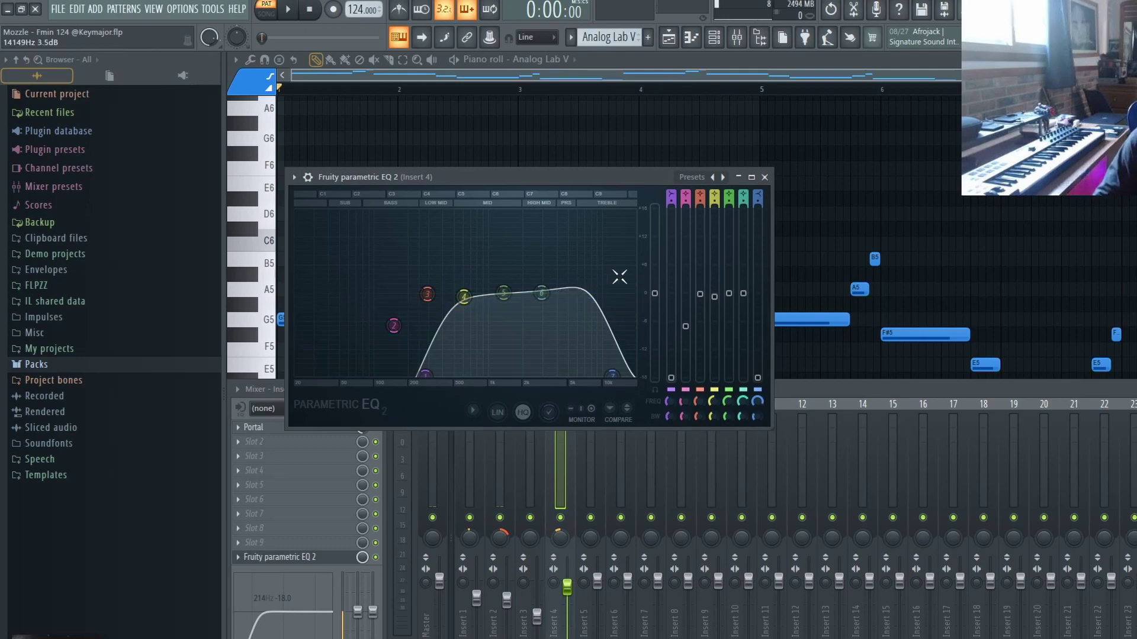
click(766, 176)
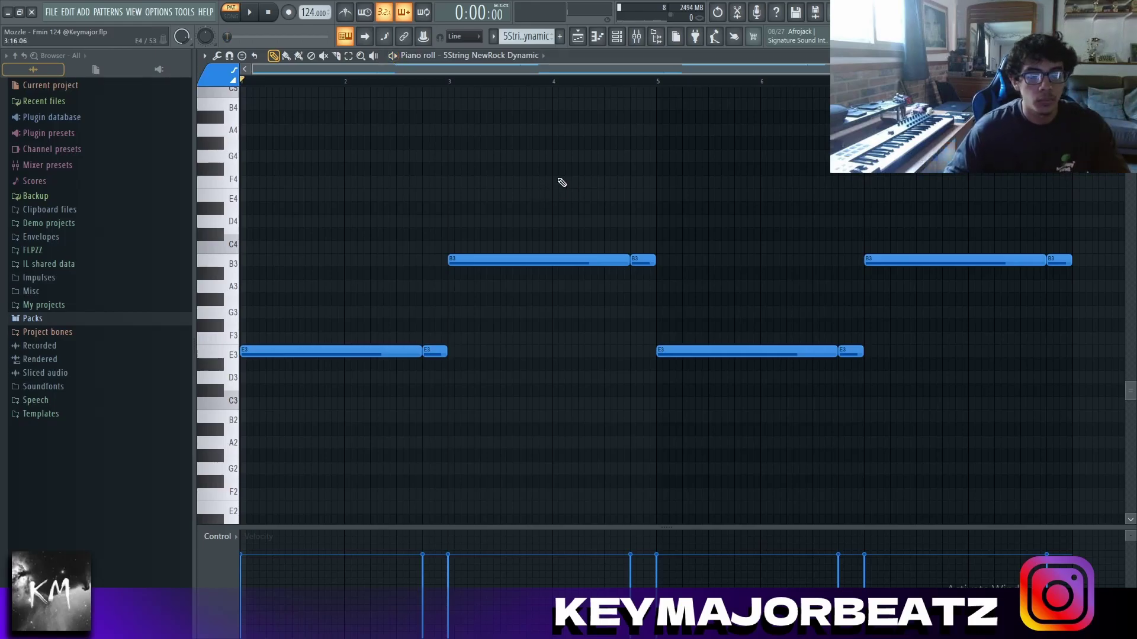
- Try lowering the selected E4 notes by an octave in the 5String NewRock Dynamic pattern and play the bassline
key(ctrl+a)
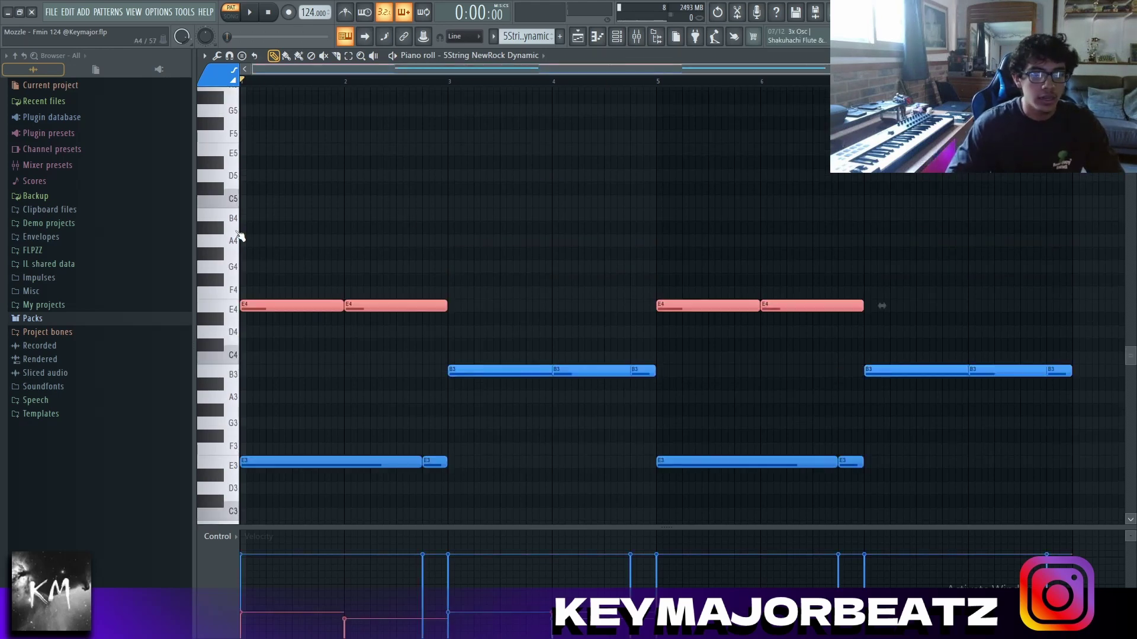
key(ctrl+Down)
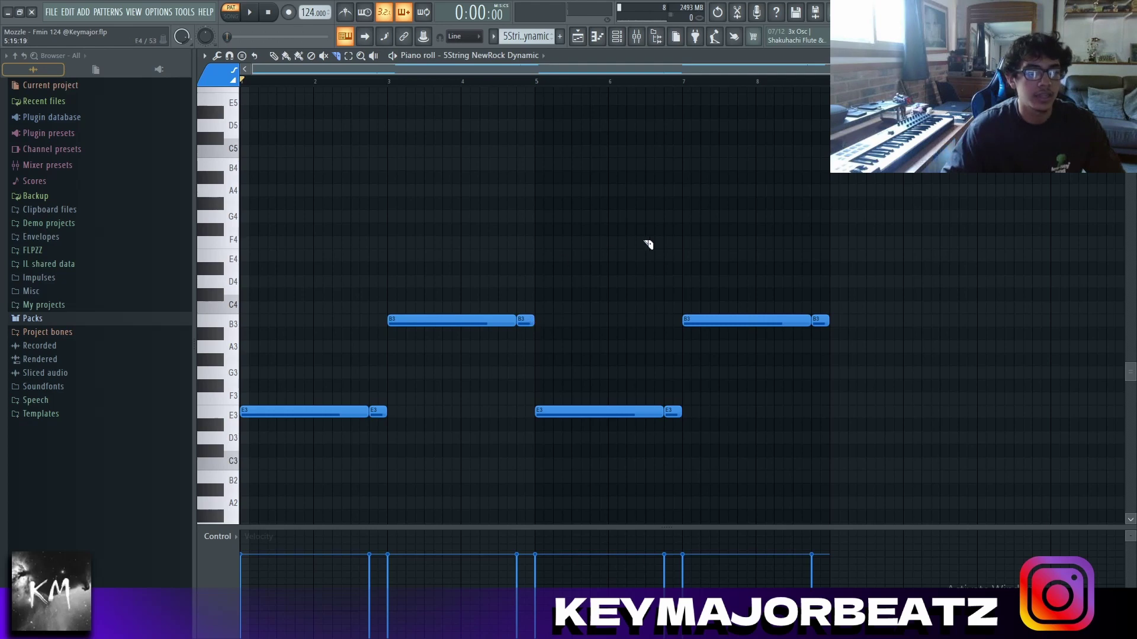
key(p)
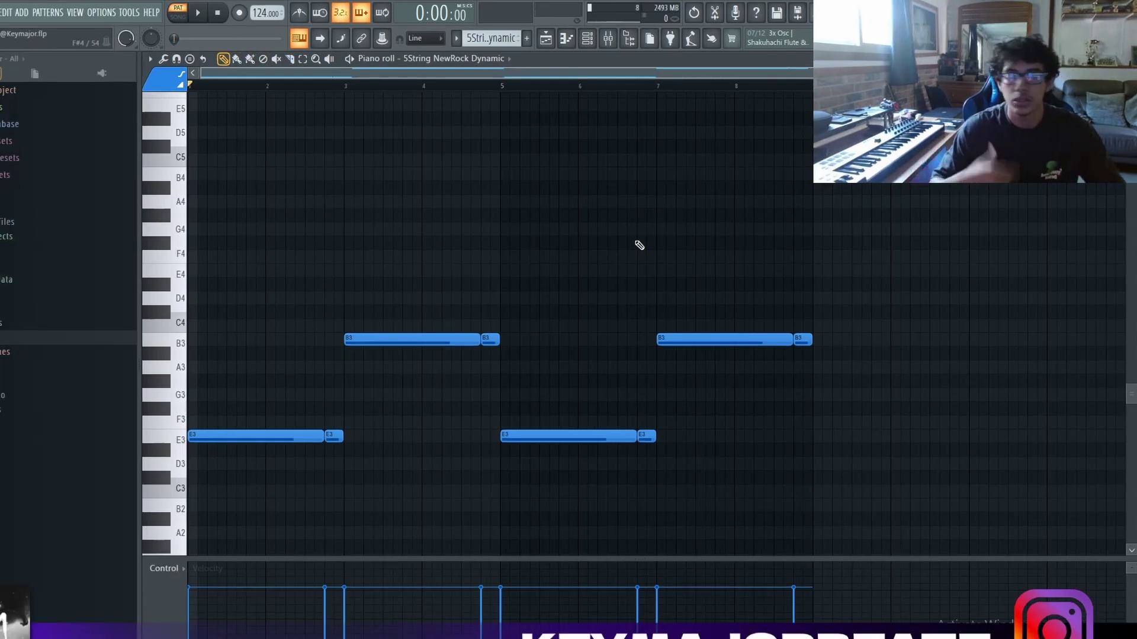
key(space)
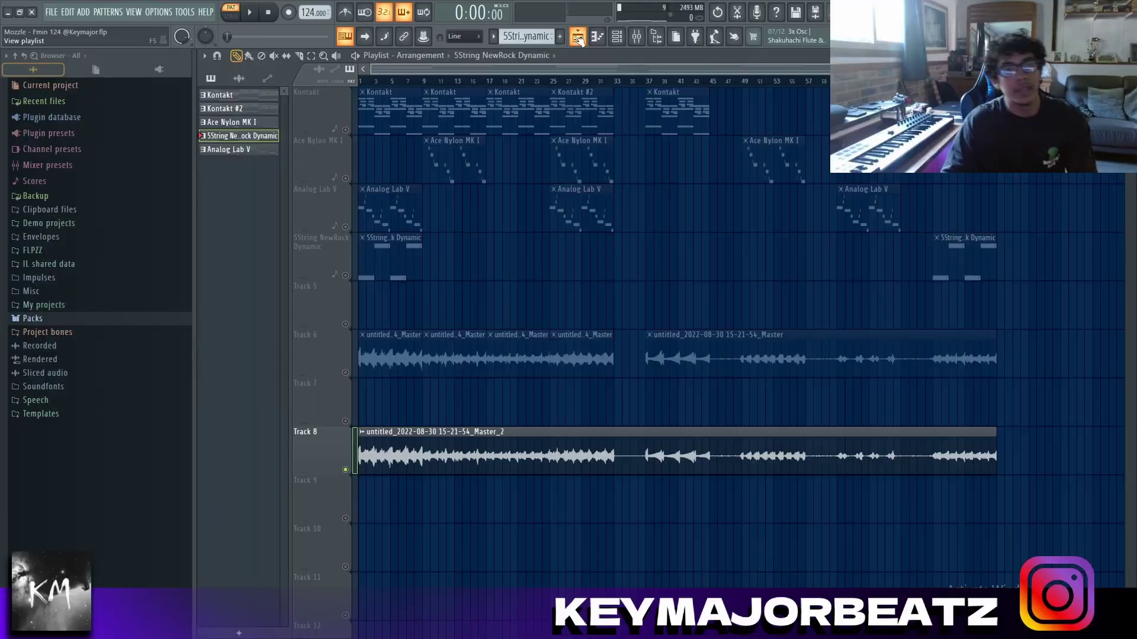
- Unsolo Track 8 to reactivate all playlist tracks, and highlight the single-instrument pattern clips from bar 37 onward
right_click(346, 276)
right_click(345, 276)
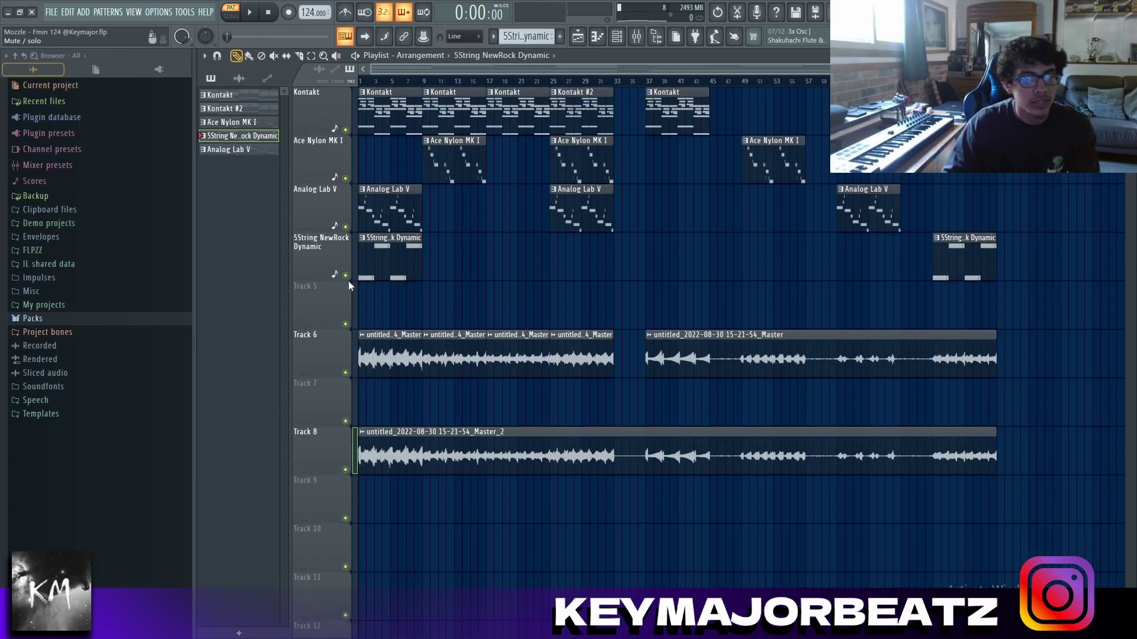
drag(360, 302, 1119, 119)
drag(1005, 265, 647, 84)
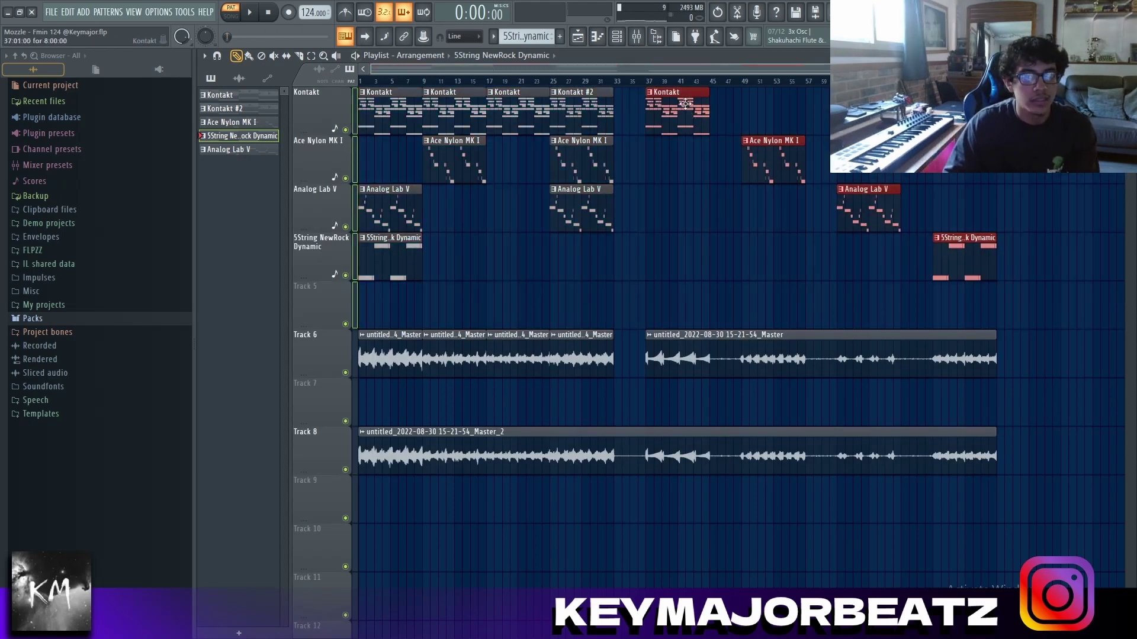
- Examine the Gross Beat volume curve and the Fruity Limiter on the Master channel, and close the mixer
click(636, 36)
click(290, 375)
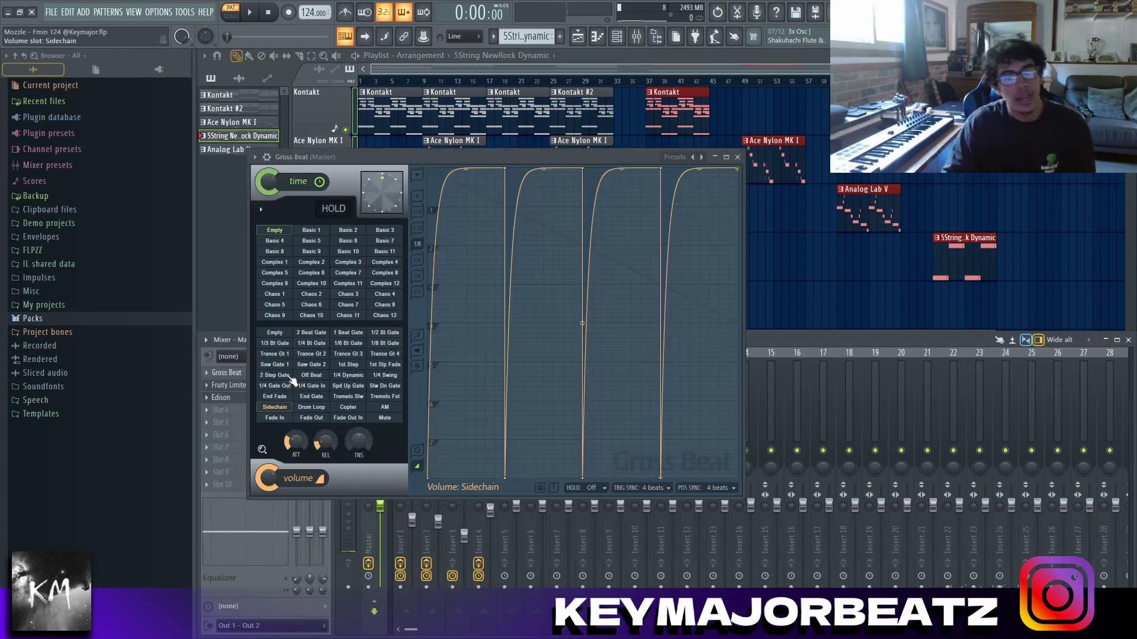
click(278, 374)
click(268, 374)
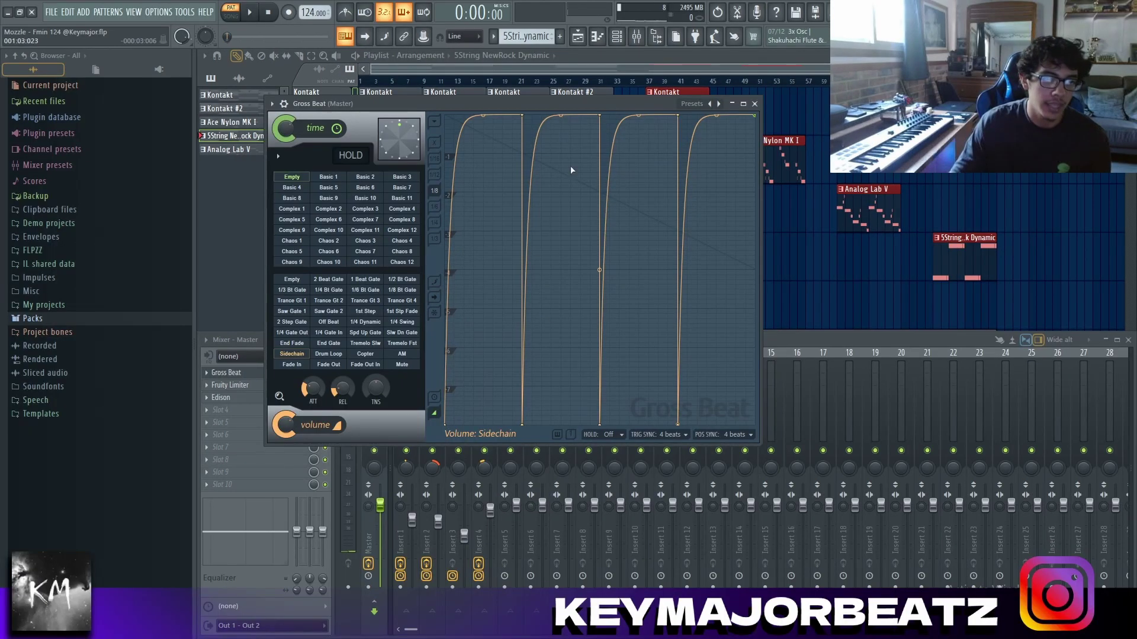
click(230, 385)
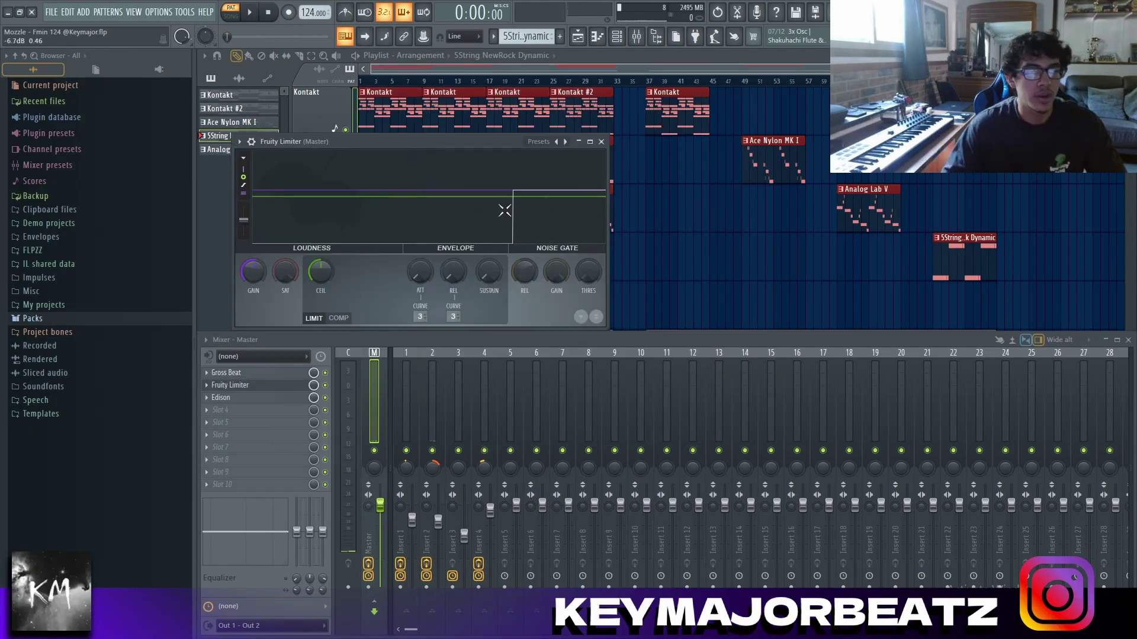
click(601, 141)
key(F9)
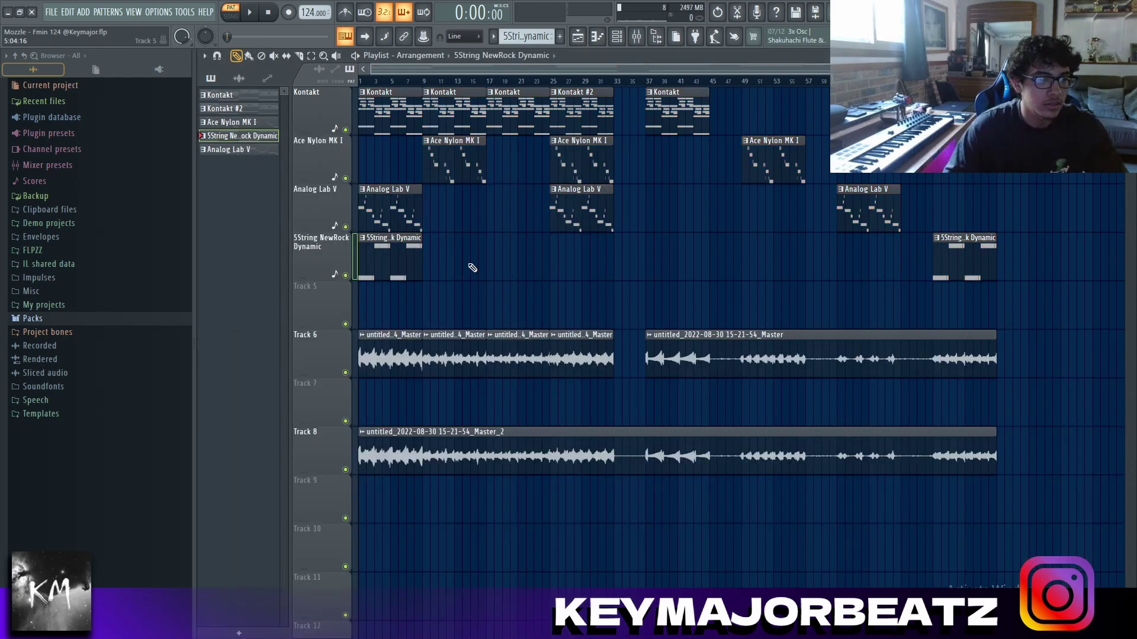
- Mute the rendered audio clips on Tracks 6 and 8 and play the pattern arrangement
right_click(348, 275)
right_click(347, 276)
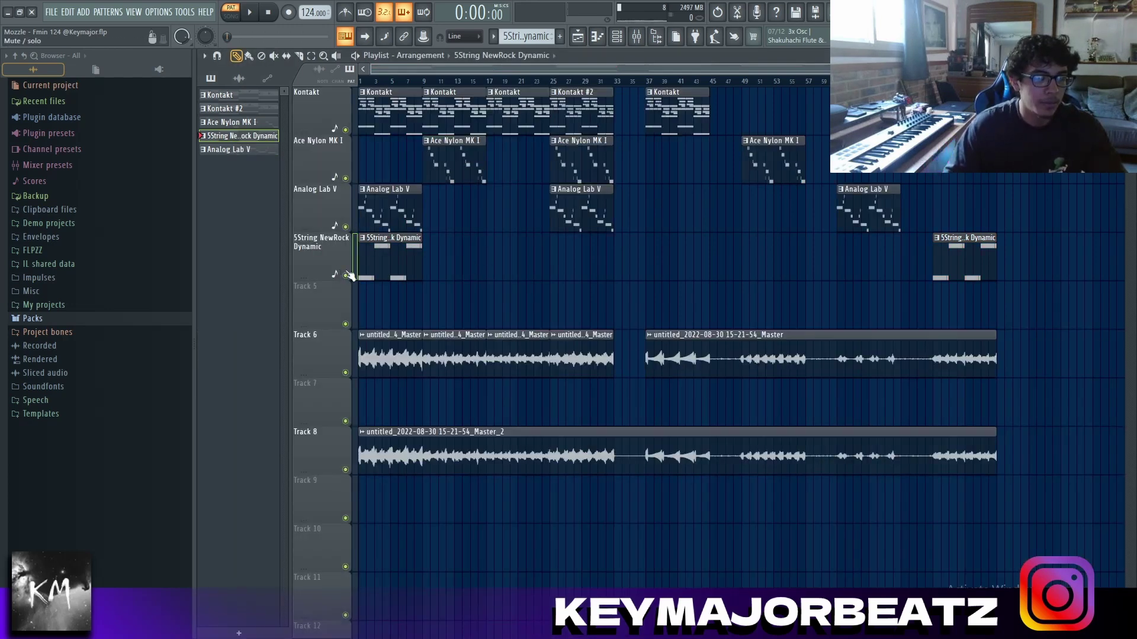
drag(339, 328, 334, 500)
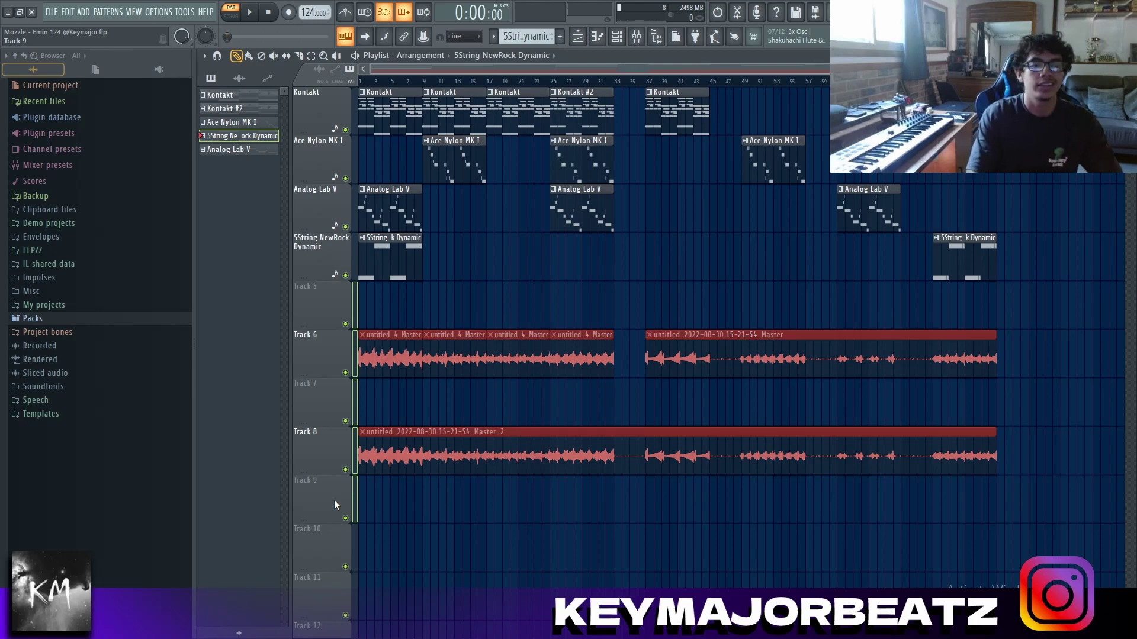
click(629, 304)
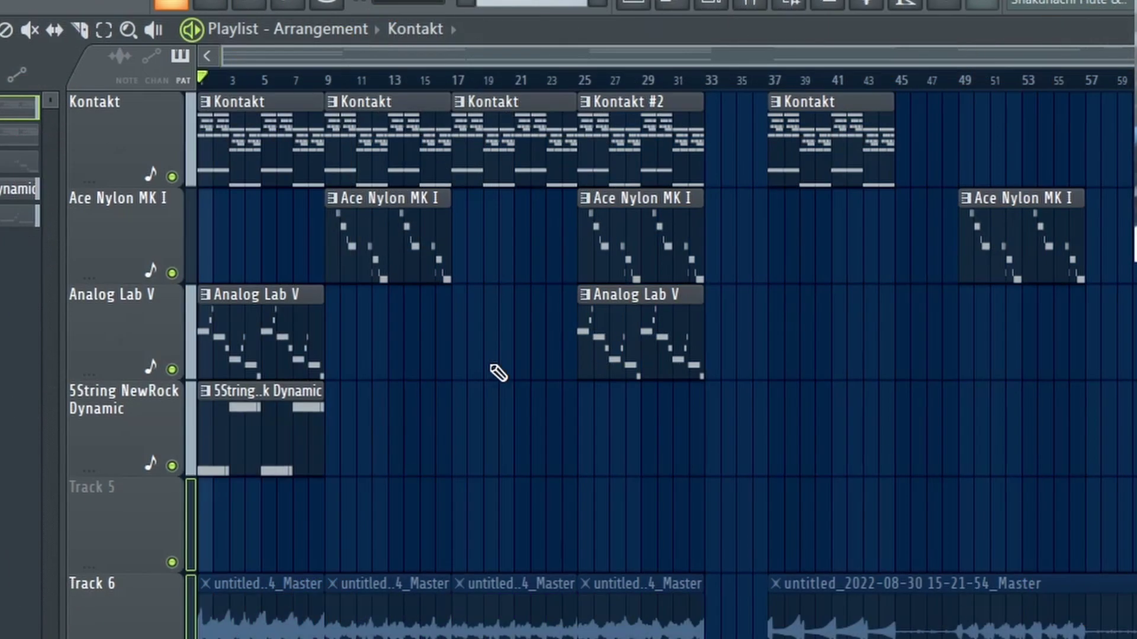
key(space)
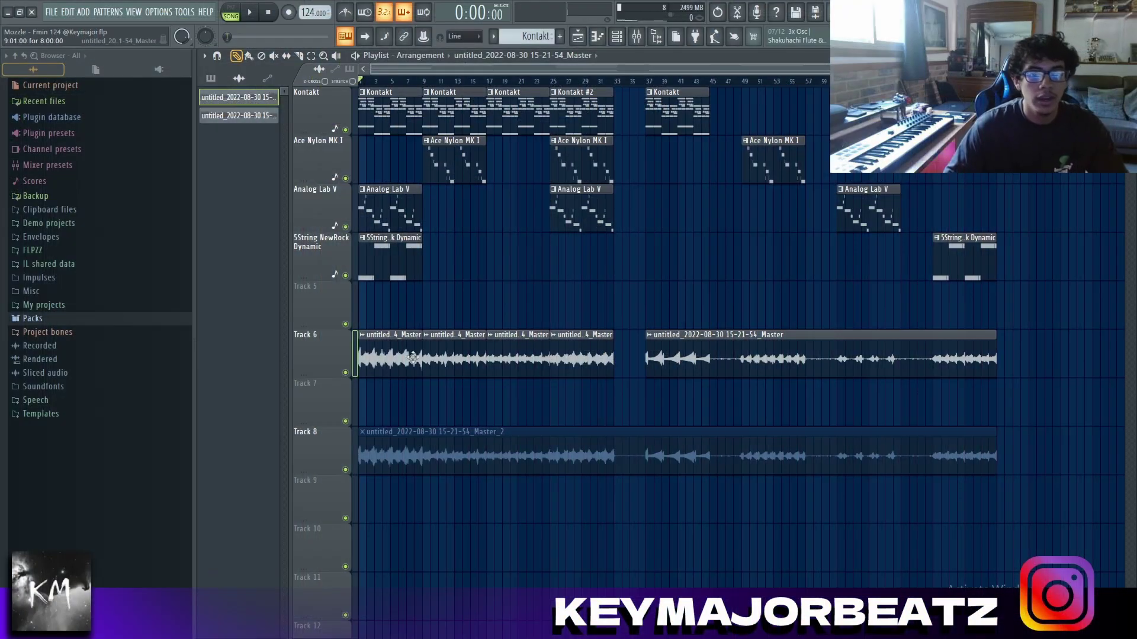
- Solo Track 6, highlight its four audio clips in bars 1 to 33, and clear the selection
right_click(345, 373)
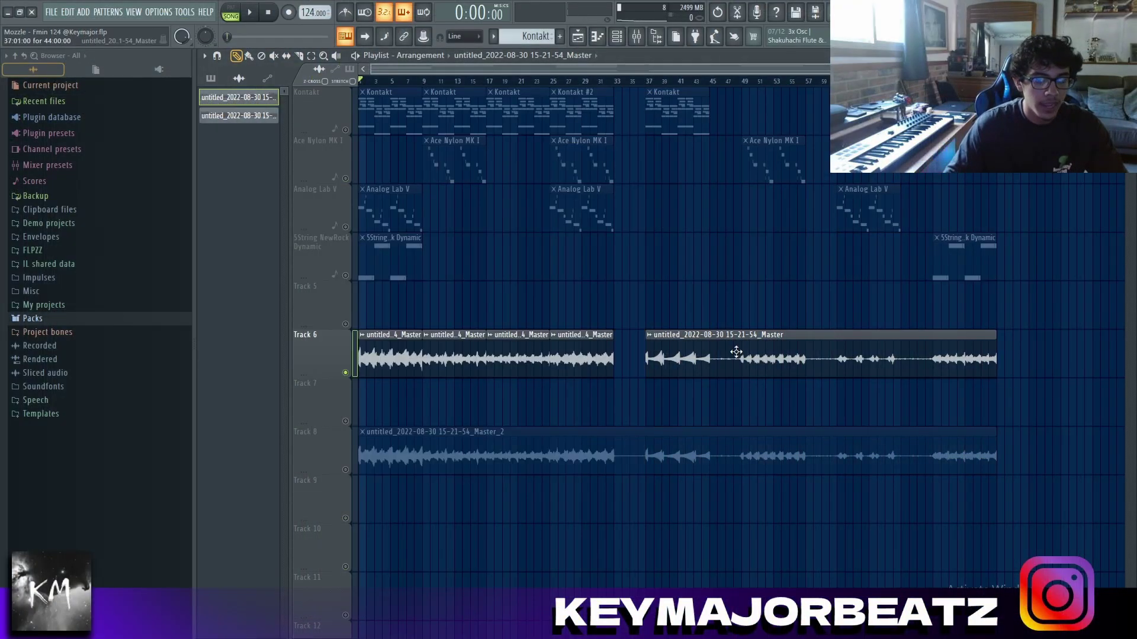
drag(571, 356, 359, 354)
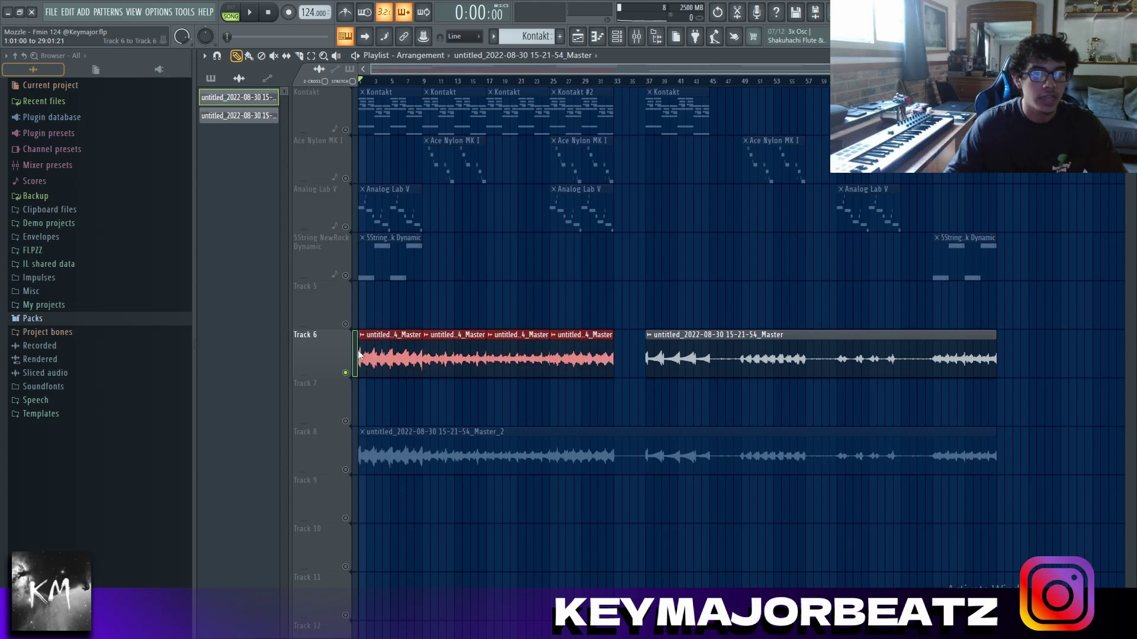
click(636, 308)
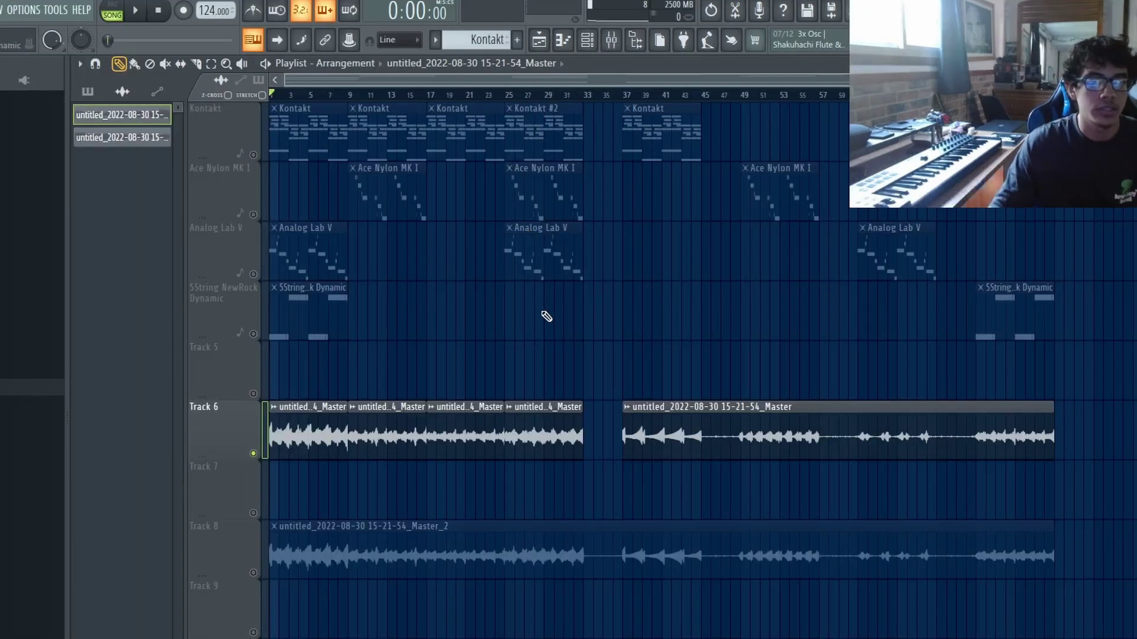
- Highlight the pattern clips section by section from bar 33 back to bar 1, and clear the selection
drag(580, 274, 561, 88)
drag(483, 189, 477, 140)
drag(414, 102, 387, 281)
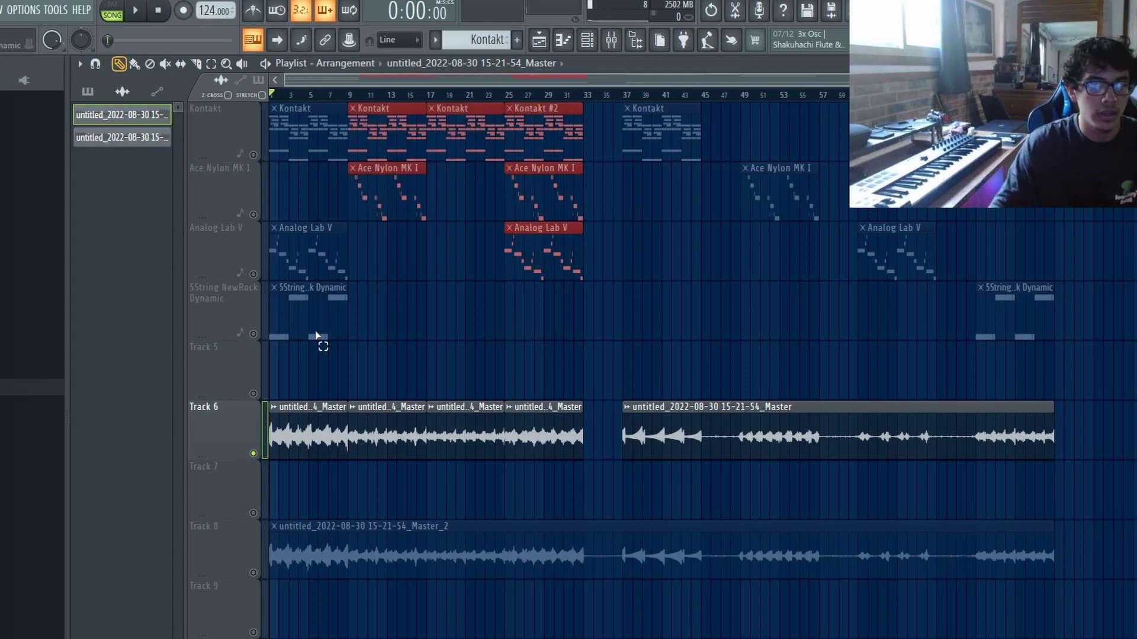
drag(318, 342, 309, 101)
click(465, 330)
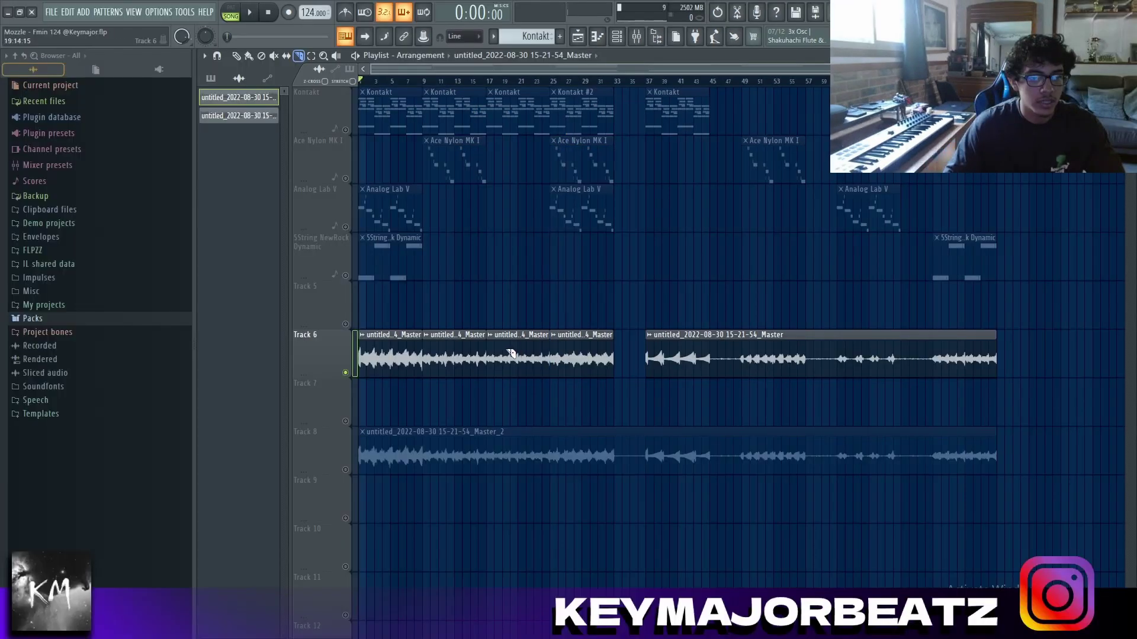
- Undo the last two playlist edits and highlight the pattern clips above the first Track 6 audio clips
key(p)
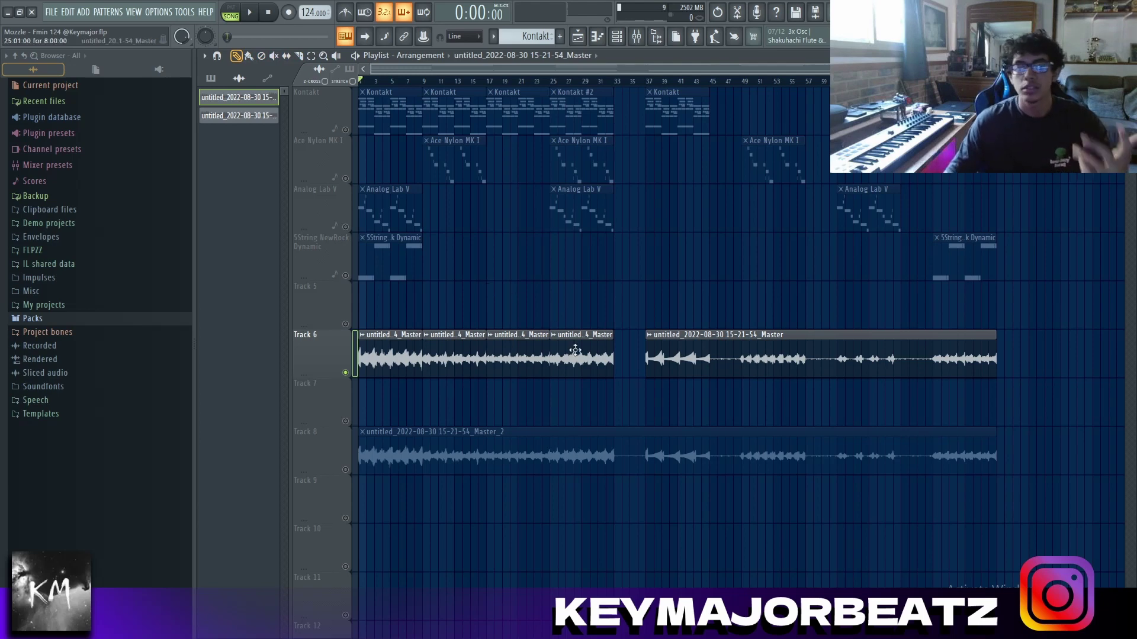
key(ctrl+z)
key(ctrl+z)
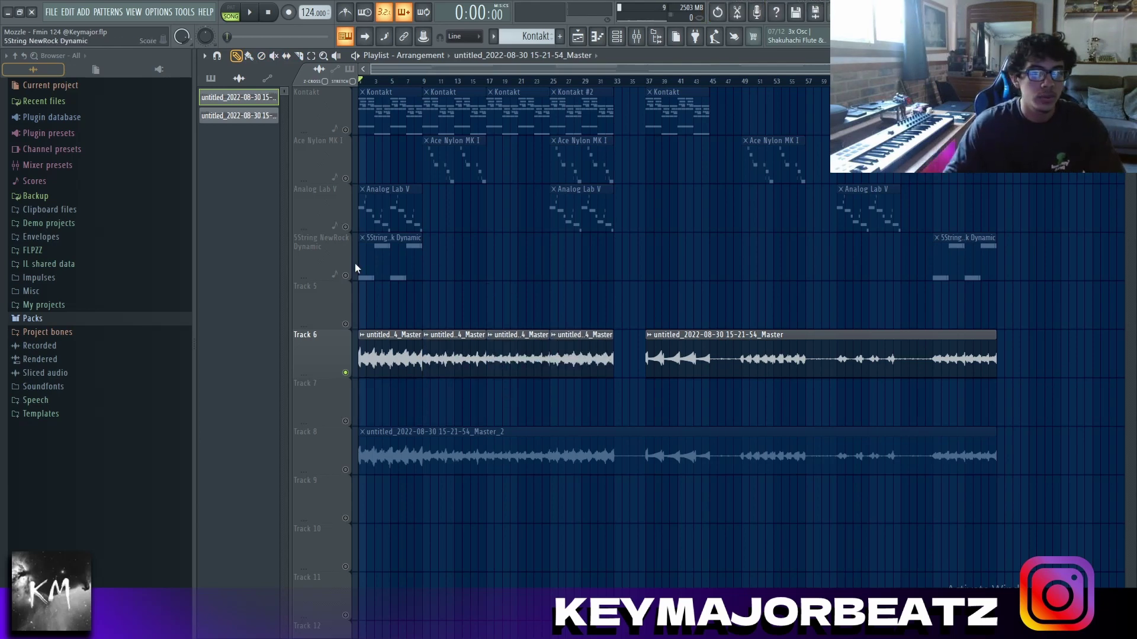
drag(374, 279, 568, 103)
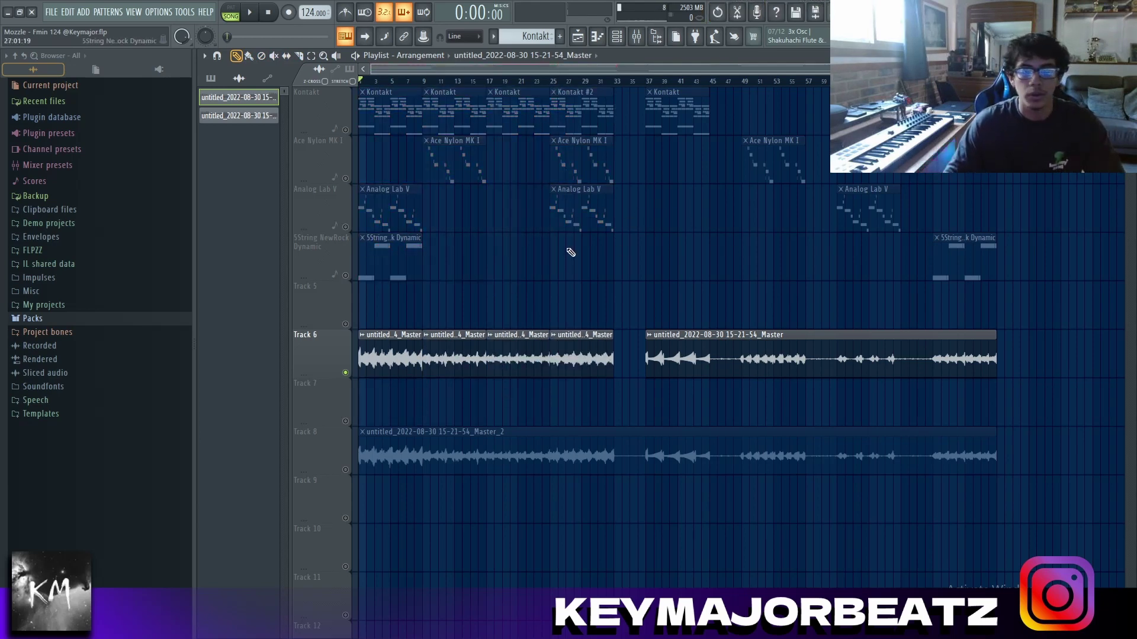
- Open the channel settings of the long Track 6 audio clip and choose its declicking mode
double_click(710, 356)
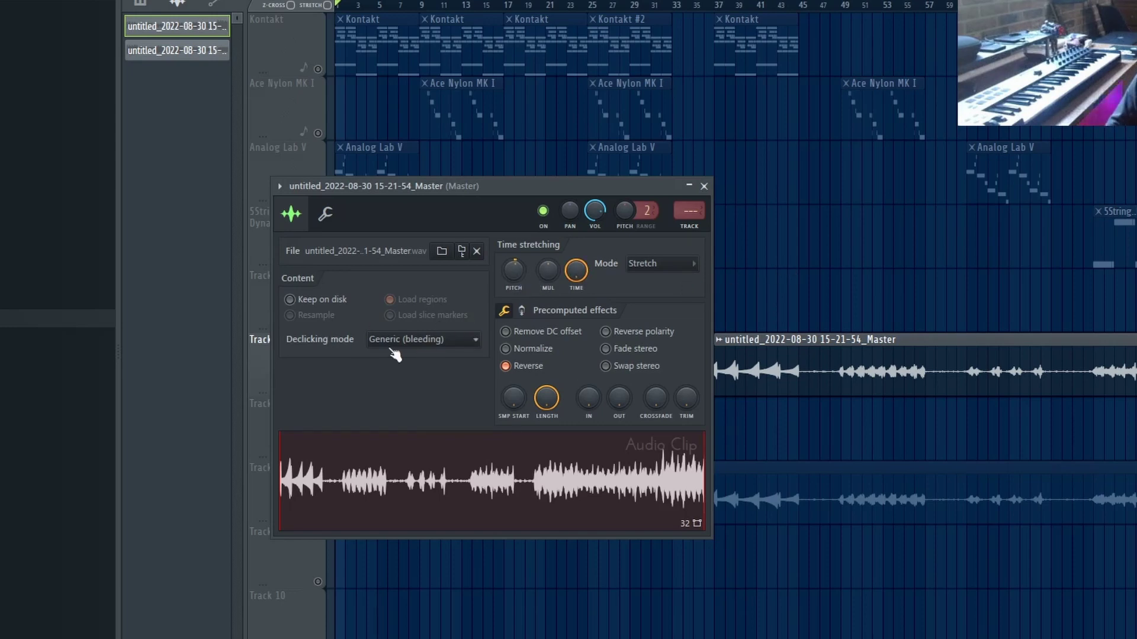
click(427, 348)
click(408, 389)
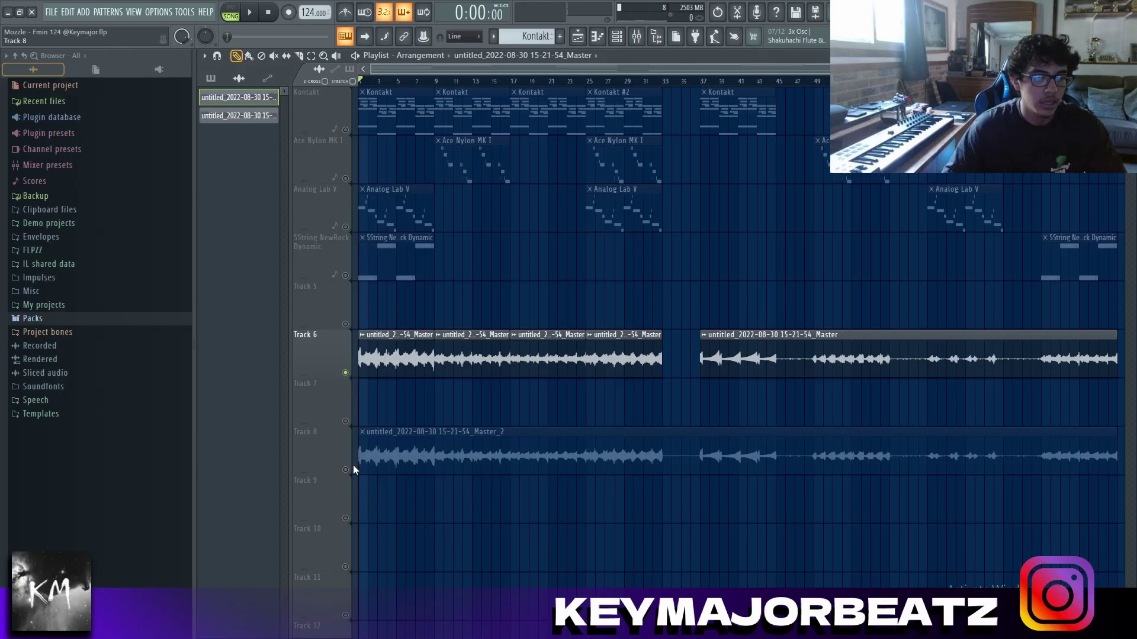